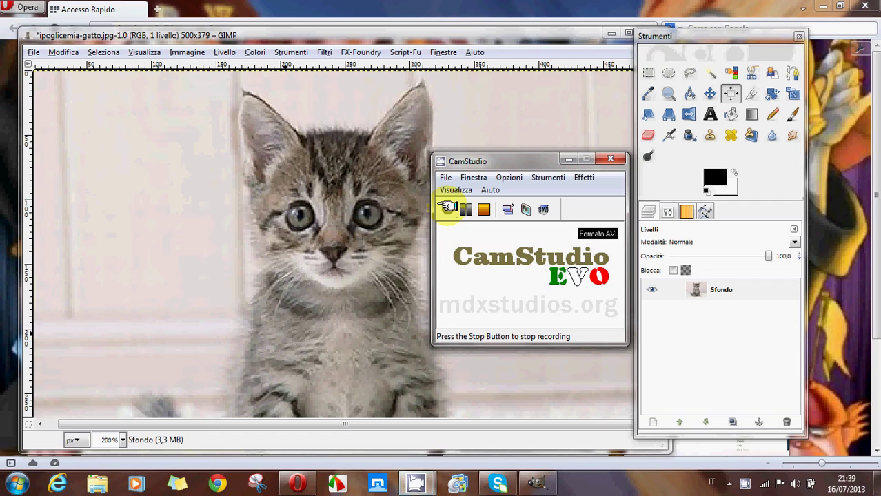
View the kitten photo at 100% zoom, then return to 200%
{"action": "left_click_drag", "start_coordinate": [513, 162], "coordinate": [636, 316]}
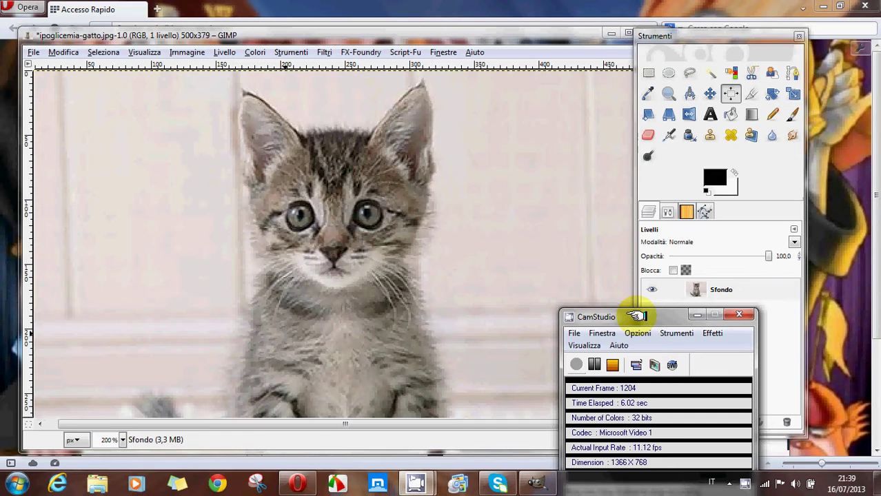
{"action": "left_click", "coordinate": [121, 440]}
{"action": "left_click", "coordinate": [109, 366]}
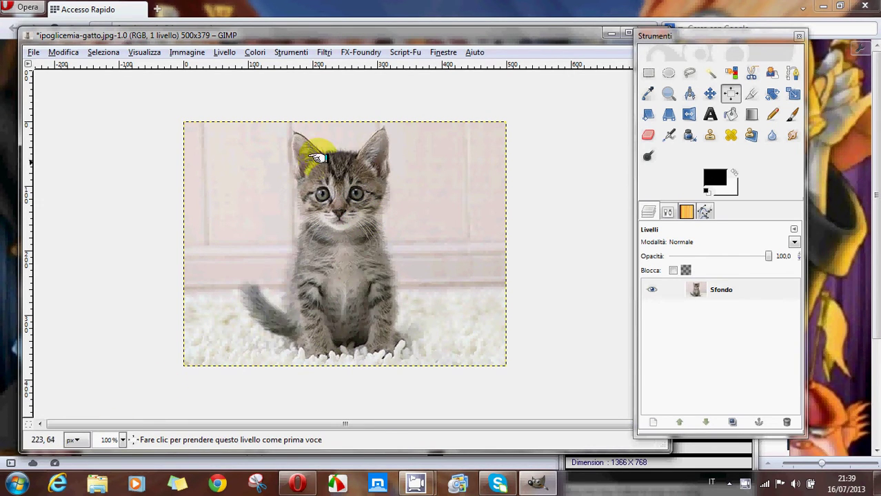
{"action": "left_click", "coordinate": [122, 439]}
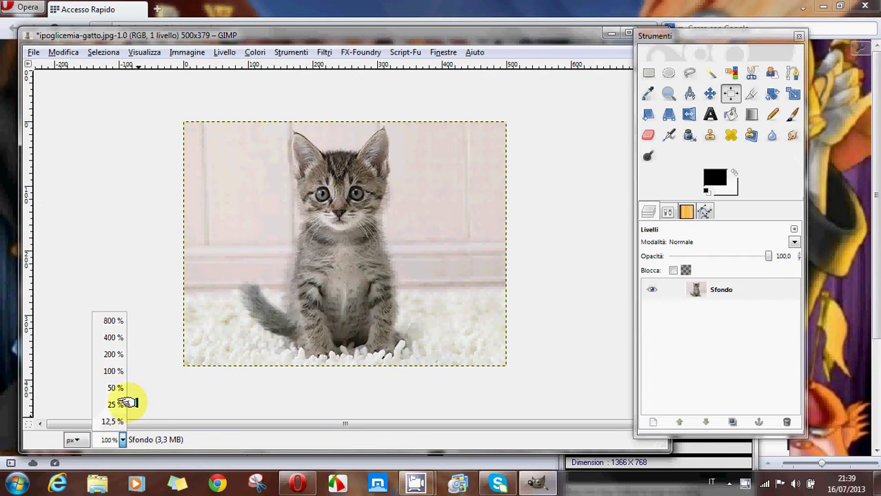
{"action": "left_click", "coordinate": [110, 353]}
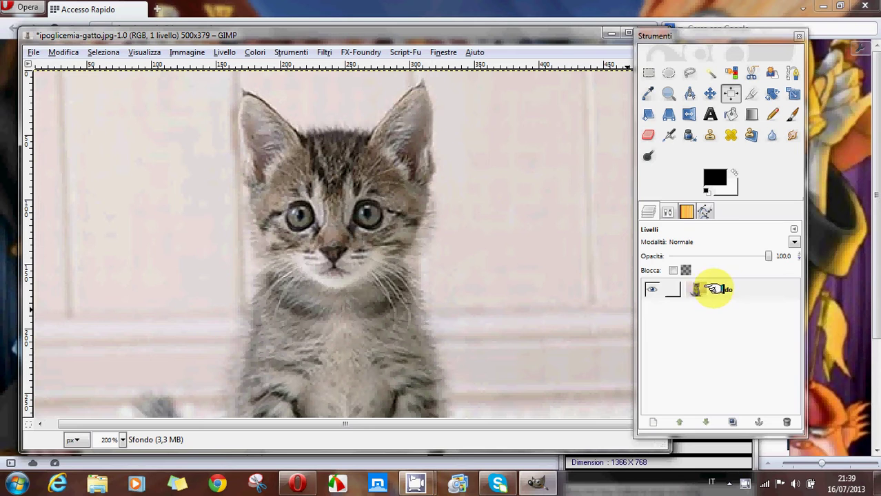
Duplicate Sfondo as Sfondo - copia, make it active, and pick the Clone tool with its options
{"action": "left_click", "coordinate": [731, 421]}
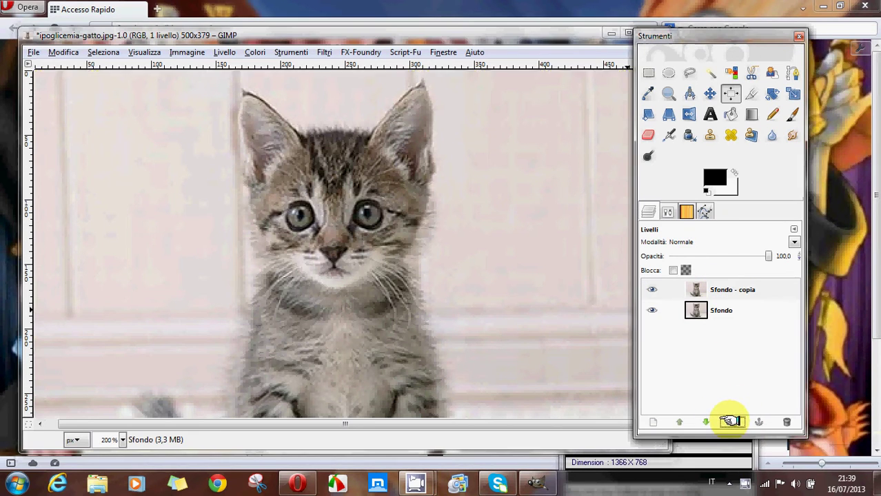
{"action": "left_click", "coordinate": [723, 288]}
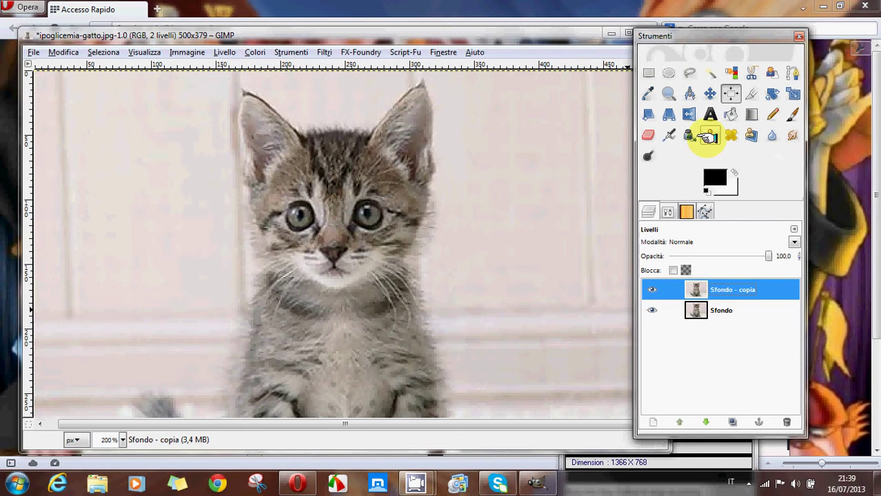
{"action": "left_click", "coordinate": [710, 136]}
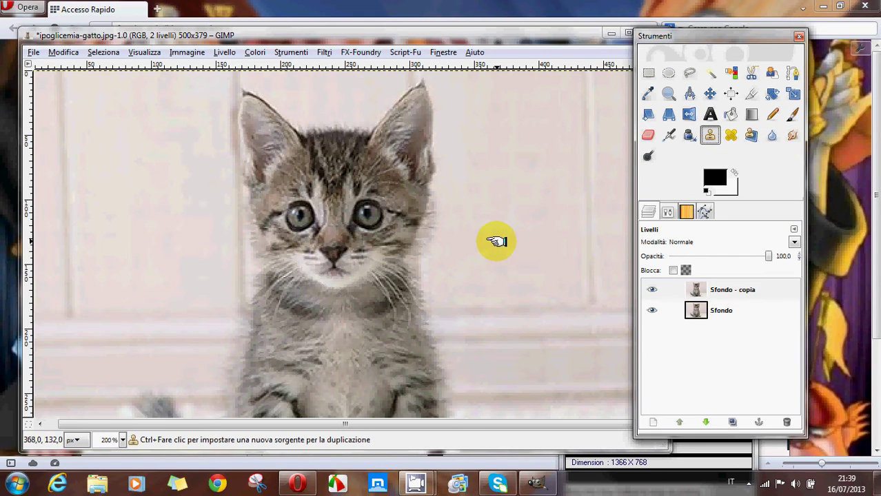
{"action": "left_click", "coordinate": [686, 213]}
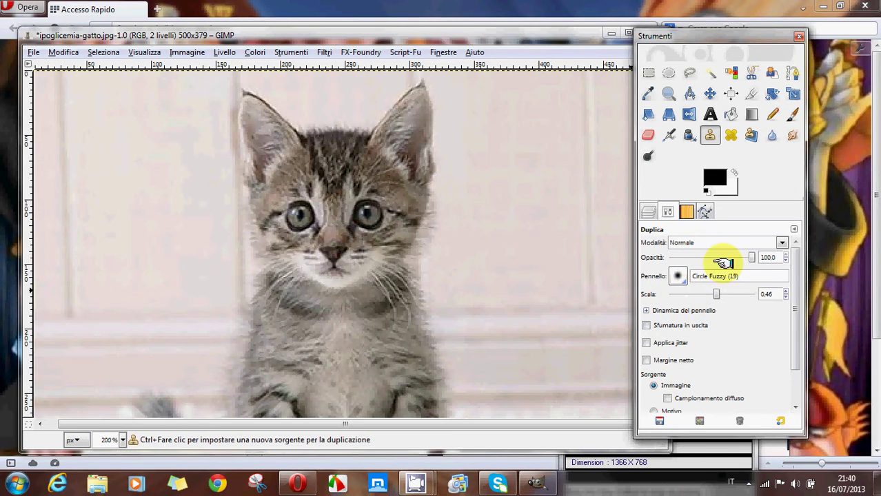
Keep the Circle Fuzzy (19) brush and raise the Clone scale from 0.57 to 2.91
{"action": "left_click", "coordinate": [677, 276]}
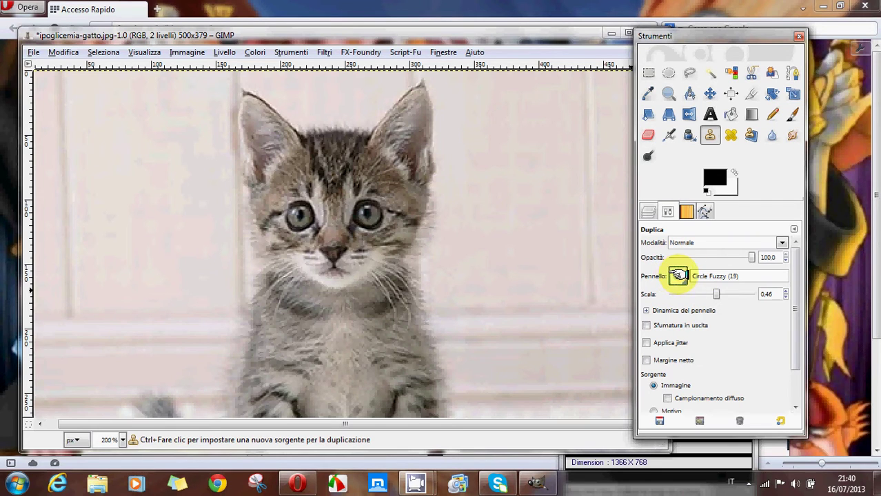
{"action": "scroll", "coordinate": [766, 351], "scroll_direction": "down", "scroll_amount": 3}
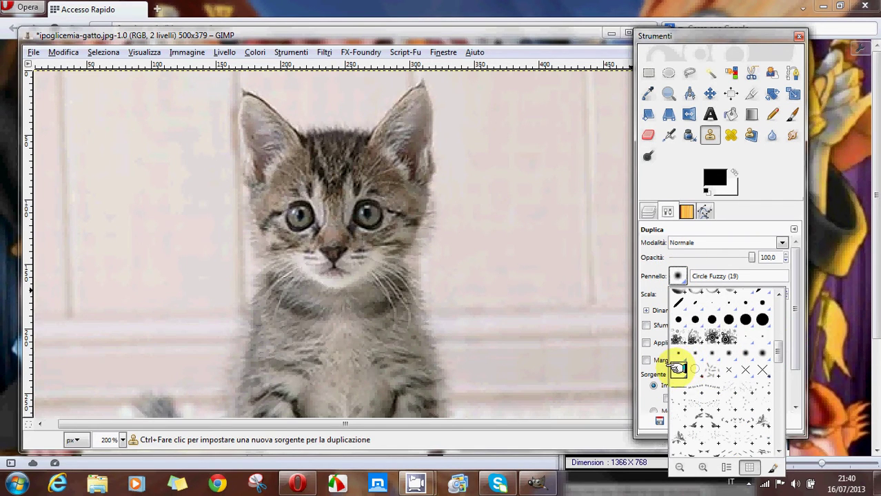
{"action": "left_click", "coordinate": [564, 292]}
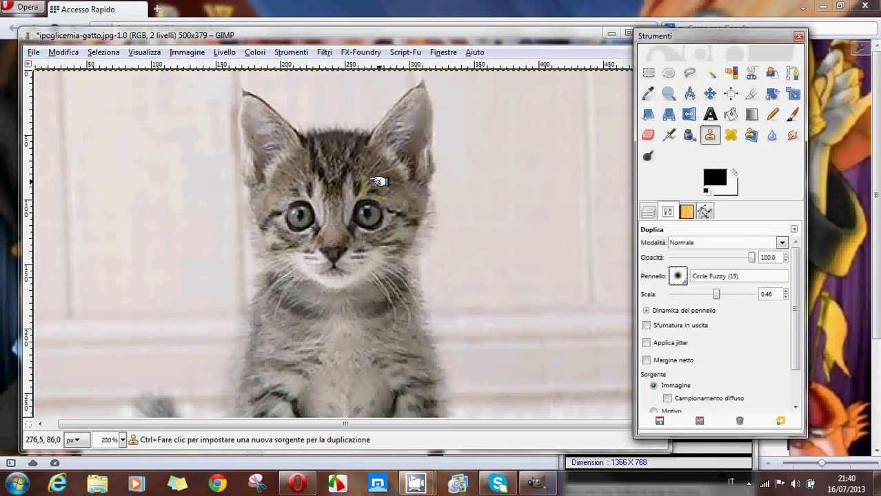
{"action": "mouse_move", "coordinate": [714, 293]}
{"action": "left_mouse_down"}
{"action": "mouse_move", "coordinate": [749, 293]}
{"action": "mouse_move", "coordinate": [720, 294]}
{"action": "left_mouse_up"}
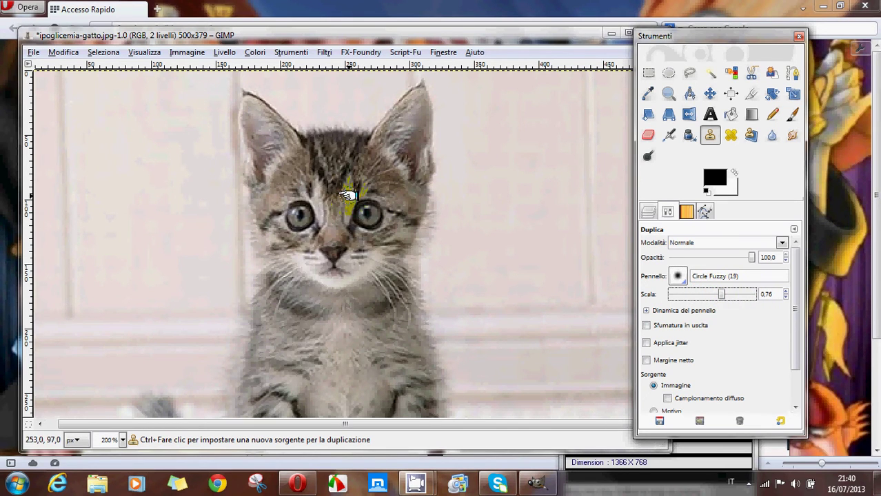
{"action": "left_click_drag", "start_coordinate": [720, 293], "coordinate": [718, 293]}
{"action": "left_click", "coordinate": [377, 133], "text": "ctrl"}
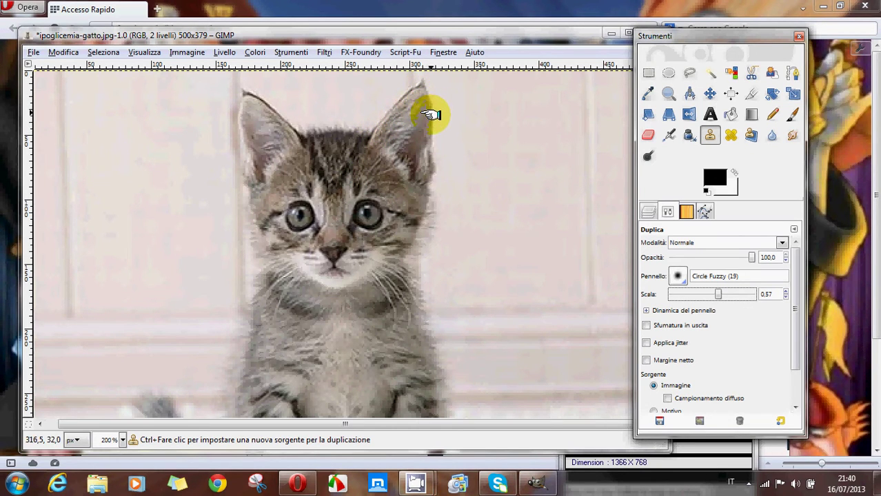
{"action": "left_click_drag", "start_coordinate": [719, 292], "coordinate": [738, 292]}
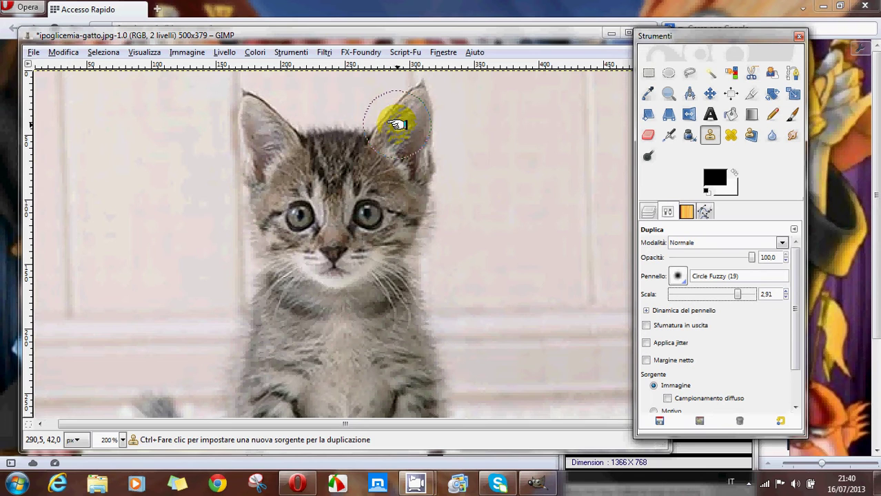
{"action": "key", "text": "ctrl"}
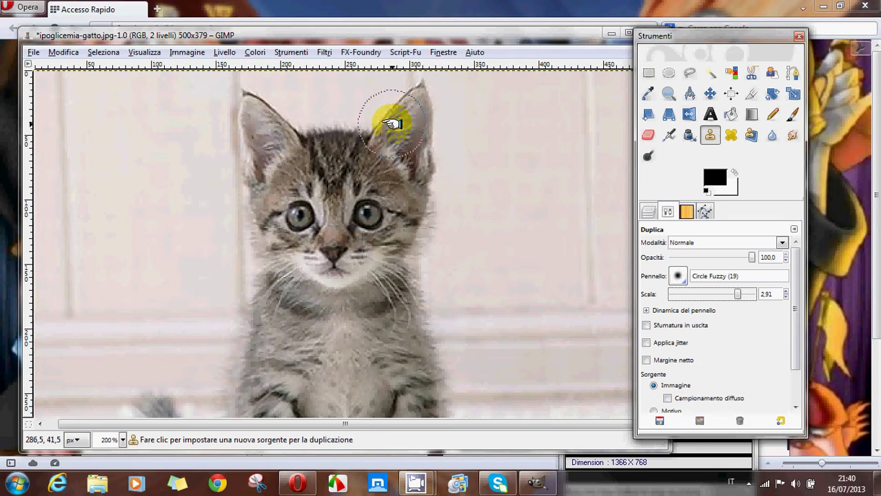
{"action": "left_click", "coordinate": [392, 124], "text": "ctrl"}
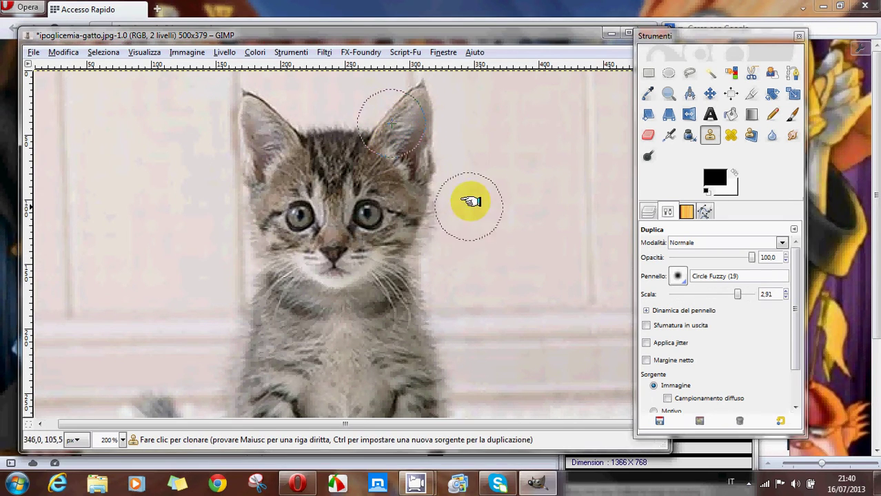
{"action": "left_click", "coordinate": [398, 113]}
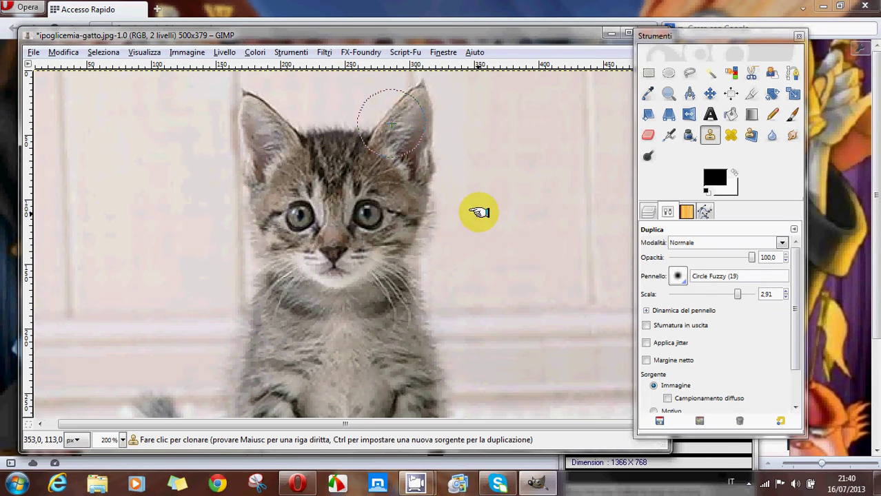
{"action": "mouse_move", "coordinate": [481, 203]}
{"action": "left_mouse_down"}
{"action": "mouse_move", "coordinate": [518, 180]}
{"action": "mouse_move", "coordinate": [525, 207]}
{"action": "mouse_move", "coordinate": [515, 235]}
{"action": "mouse_move", "coordinate": [482, 229]}
{"action": "mouse_move", "coordinate": [469, 247]}
{"action": "mouse_move", "coordinate": [474, 280]}
{"action": "mouse_move", "coordinate": [488, 296]}
{"action": "mouse_move", "coordinate": [505, 291]}
{"action": "mouse_move", "coordinate": [519, 250]}
{"action": "mouse_move", "coordinate": [511, 212]}
{"action": "left_mouse_up"}
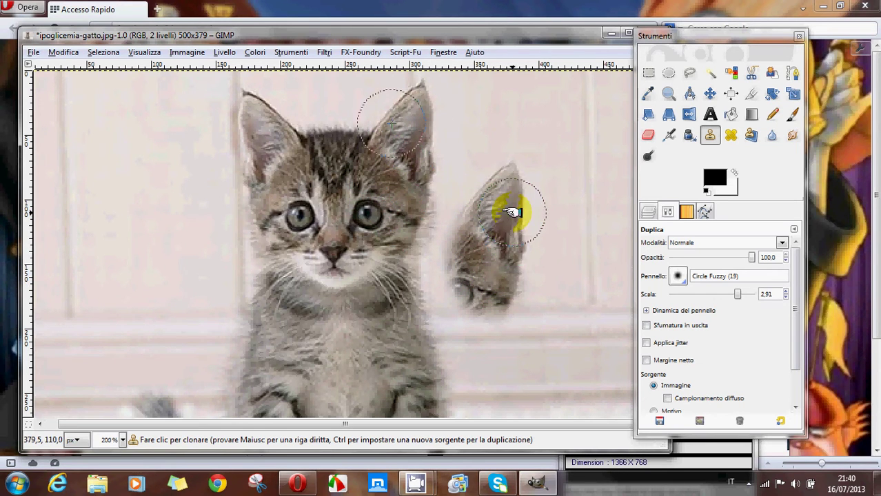
{"action": "key", "text": "ctrl+z"}
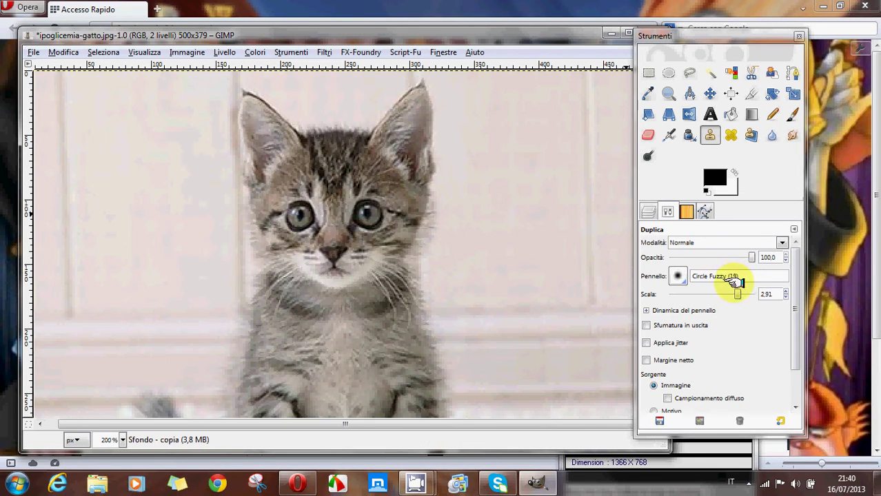
Set the clone scale to 0.46 and clone forehead fur over the right-hand eye
{"action": "left_click_drag", "start_coordinate": [738, 293], "coordinate": [714, 297]}
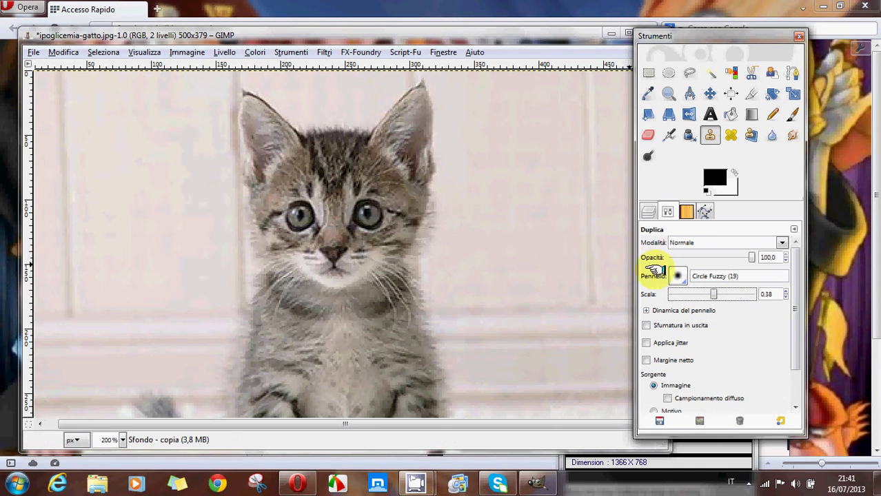
{"action": "left_click", "coordinate": [715, 295]}
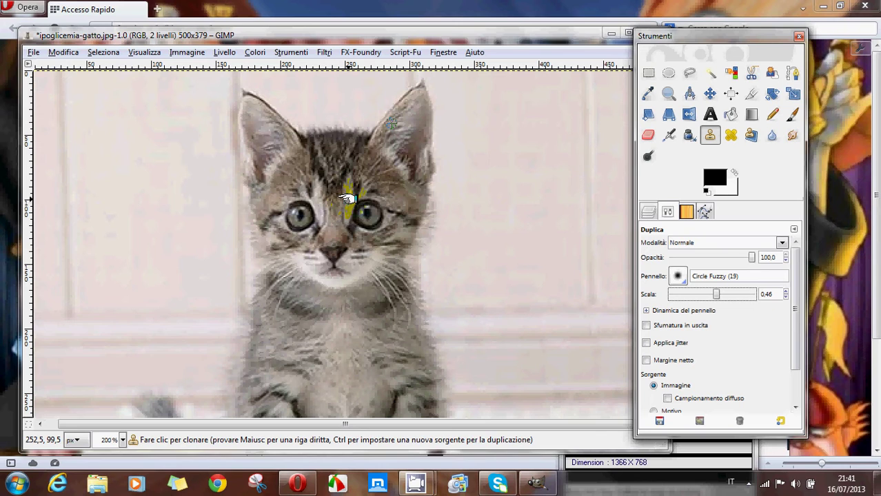
{"action": "left_click", "coordinate": [347, 199]}
{"action": "left_click", "coordinate": [353, 209]}
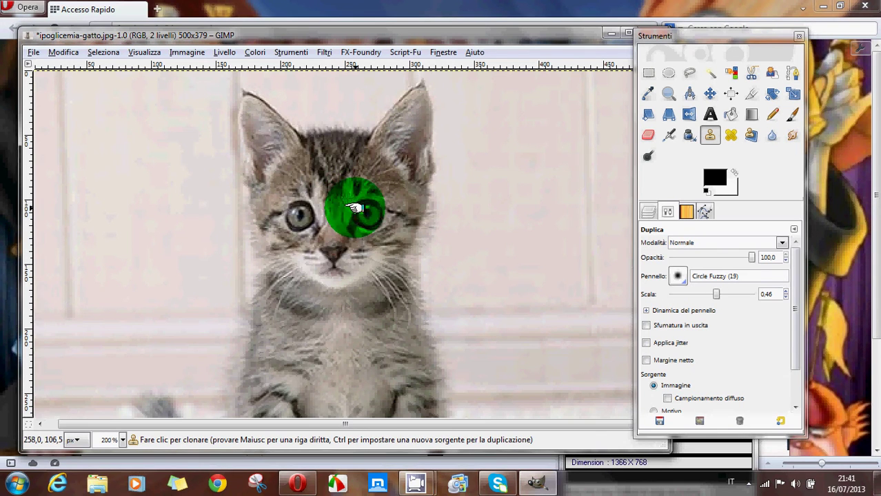
{"action": "left_click", "coordinate": [361, 201]}
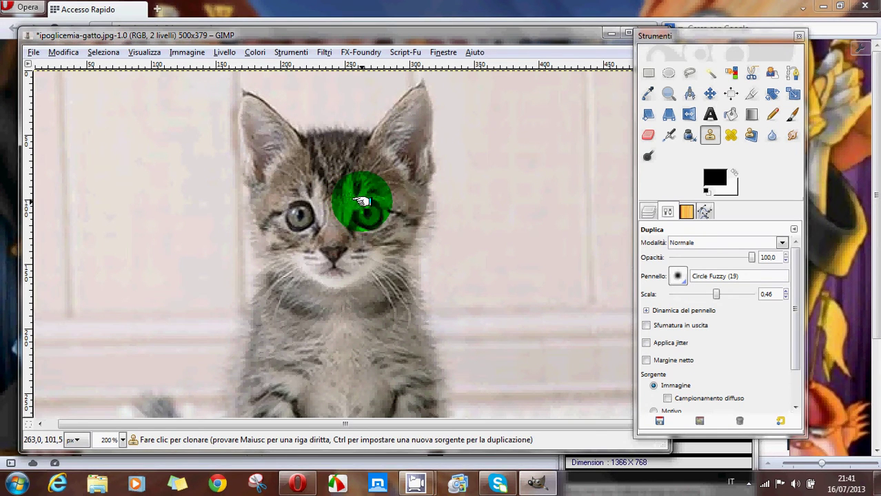
{"action": "mouse_move", "coordinate": [369, 200]}
{"action": "left_mouse_down"}
{"action": "mouse_move", "coordinate": [378, 204]}
{"action": "mouse_move", "coordinate": [360, 200]}
{"action": "mouse_move", "coordinate": [378, 205]}
{"action": "mouse_move", "coordinate": [353, 200]}
{"action": "mouse_move", "coordinate": [374, 201]}
{"action": "mouse_move", "coordinate": [356, 198]}
{"action": "mouse_move", "coordinate": [357, 228]}
{"action": "left_mouse_up"}
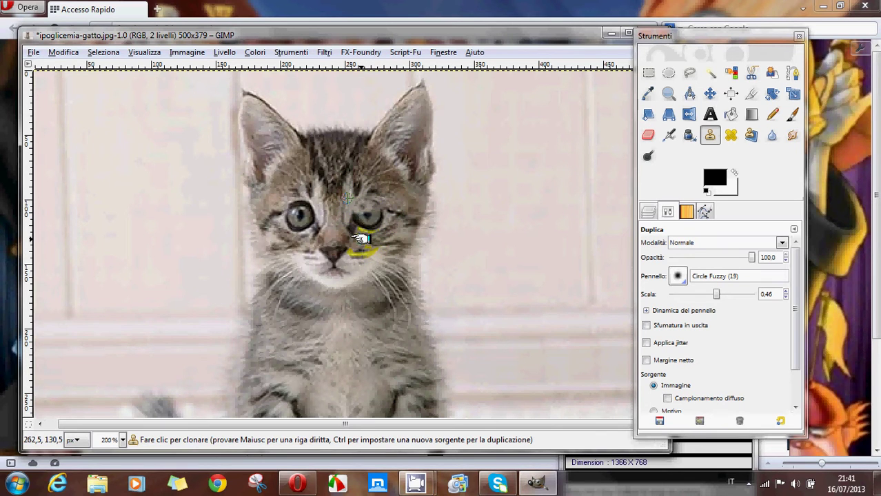
Set a new clone source near the eye and paint more fur over it
{"action": "key", "text": "ctrl"}
{"action": "left_click", "coordinate": [361, 237], "text": "ctrl"}
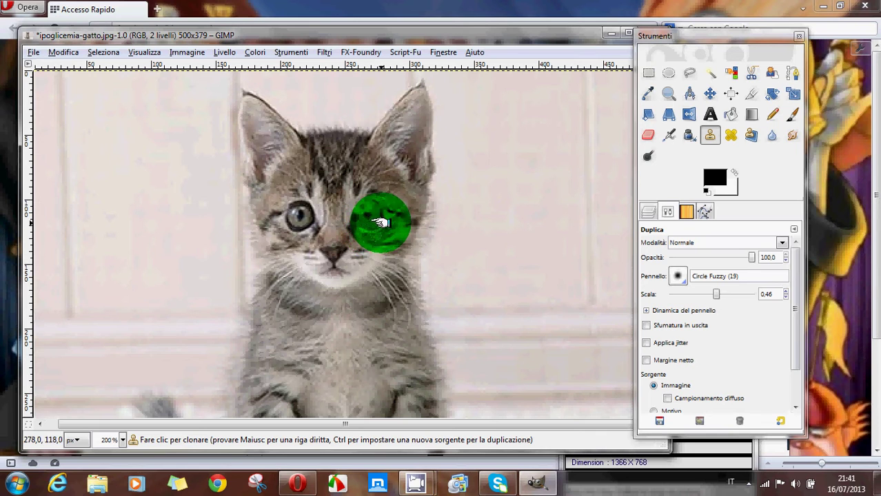
{"action": "left_click", "coordinate": [370, 231]}
{"action": "left_click", "coordinate": [370, 222]}
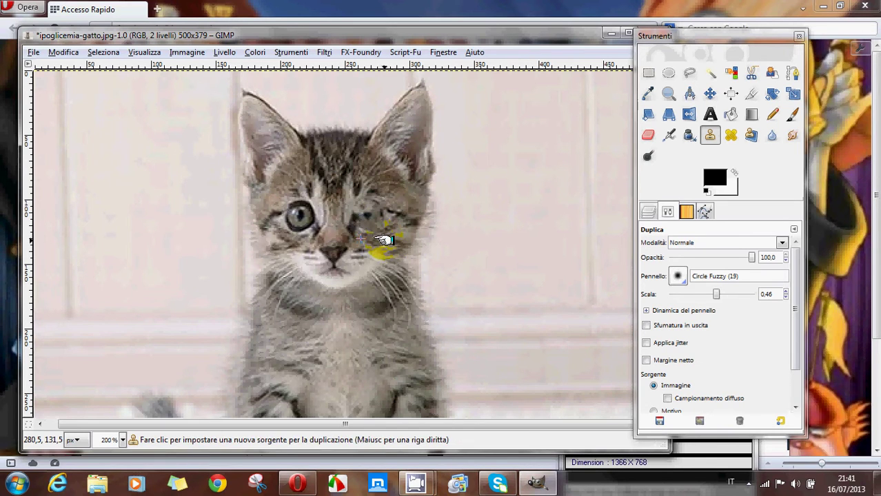
{"action": "left_click", "coordinate": [371, 232]}
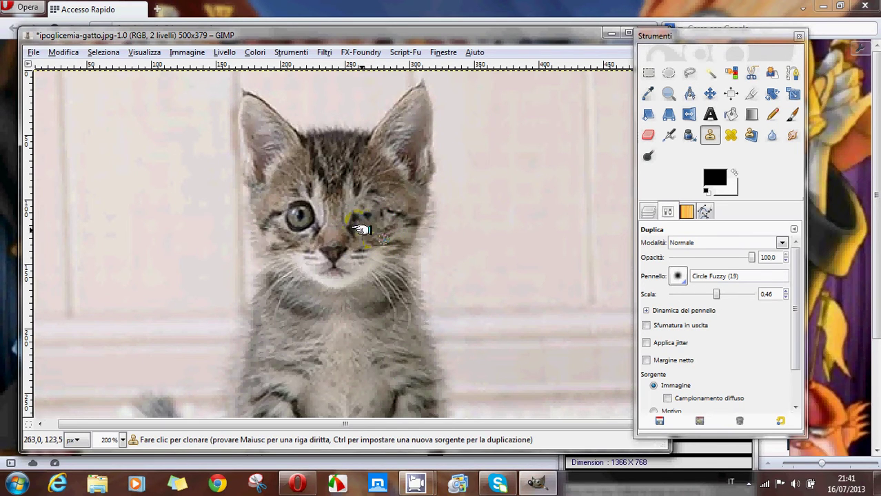
{"action": "left_click", "coordinate": [371, 219]}
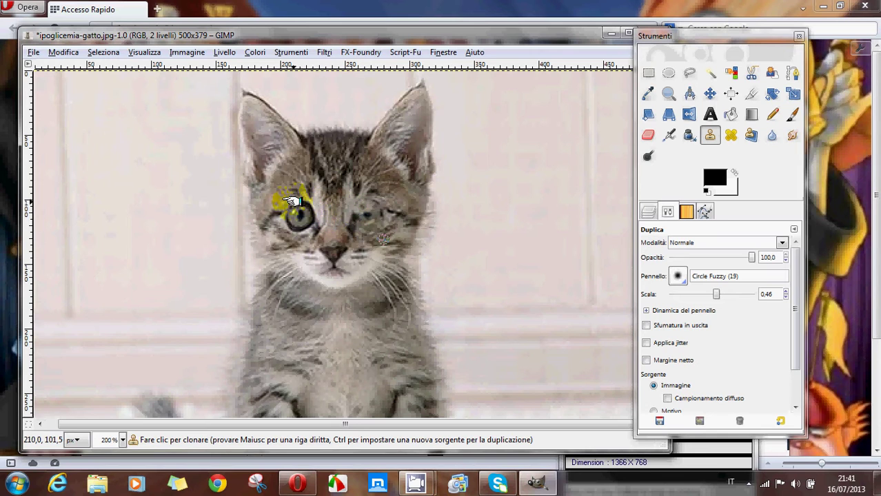
Take fur from beside the eye and finish covering the rest of it
{"action": "left_click", "coordinate": [352, 217], "text": "ctrl"}
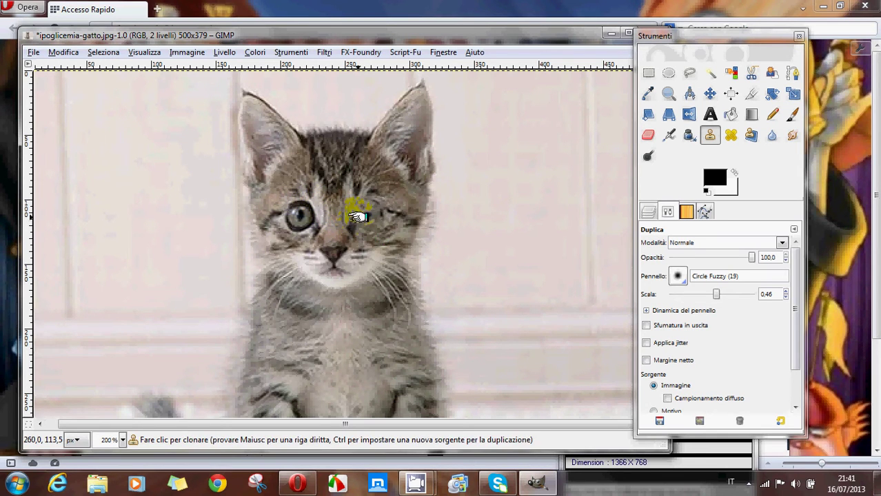
{"action": "left_click", "coordinate": [364, 217]}
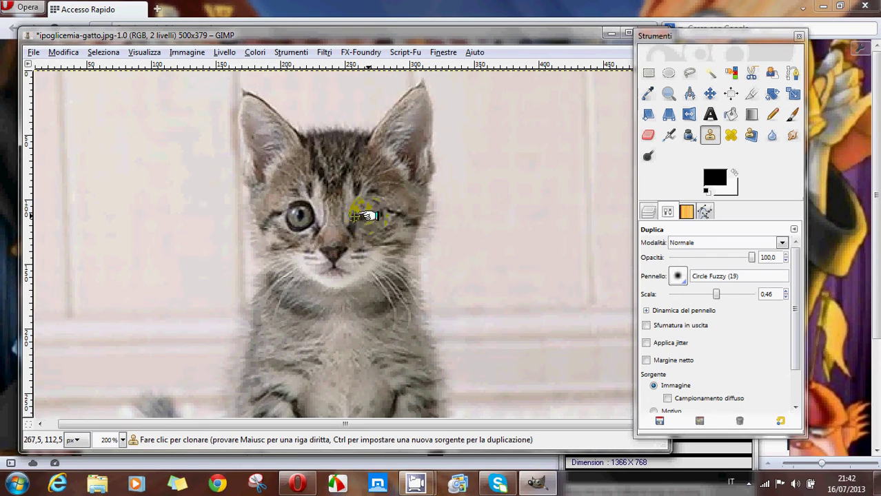
{"action": "left_click", "coordinate": [369, 217]}
{"action": "left_click", "coordinate": [370, 216]}
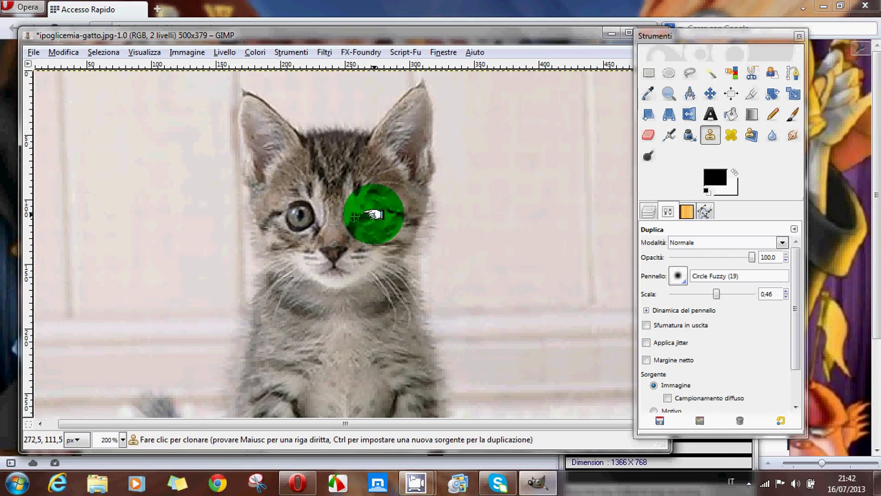
Switch to the Move tool and make Sfondo - copia active, viewing at 100% then 200%
{"action": "left_click", "coordinate": [710, 93]}
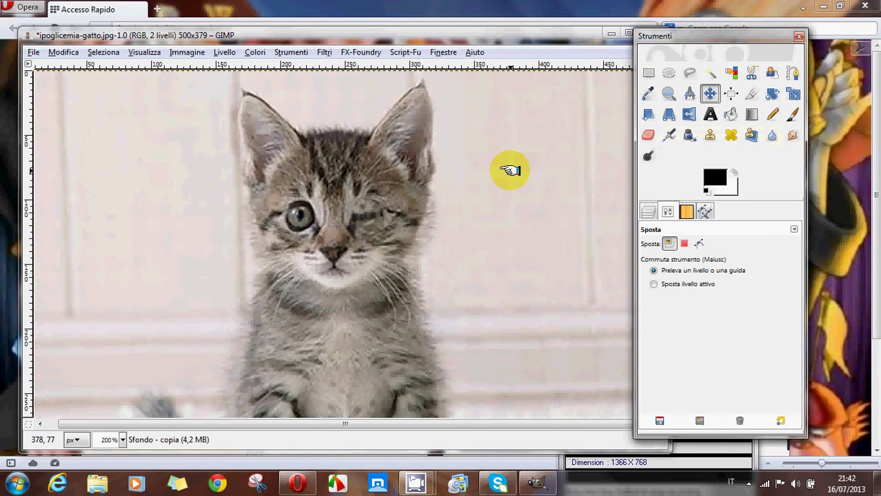
{"action": "left_click", "coordinate": [649, 211]}
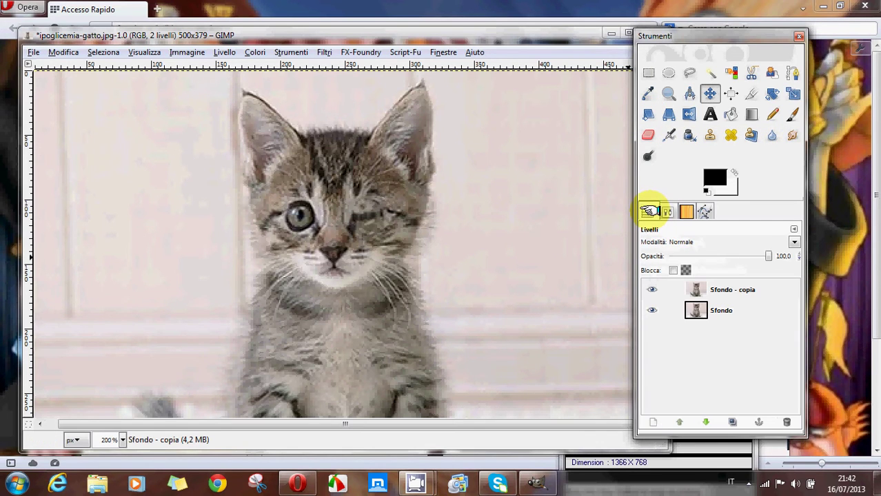
{"action": "left_click", "coordinate": [122, 440]}
{"action": "left_click", "coordinate": [114, 371]}
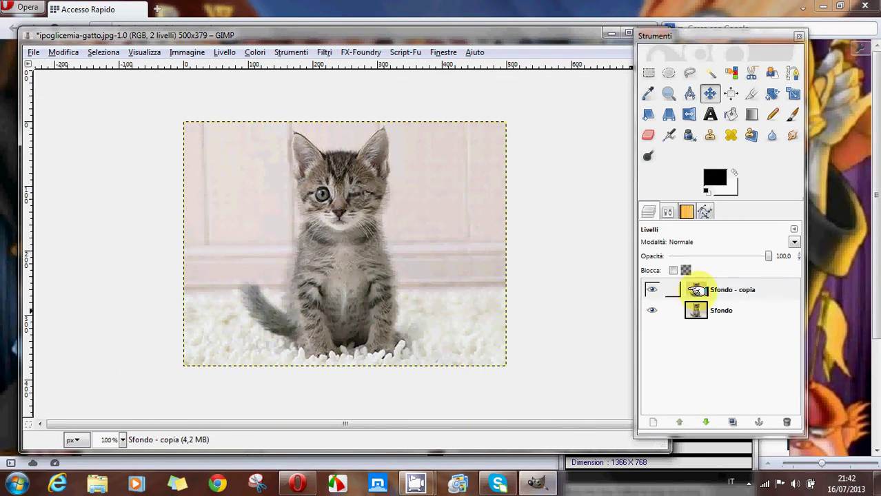
{"action": "left_click", "coordinate": [720, 289]}
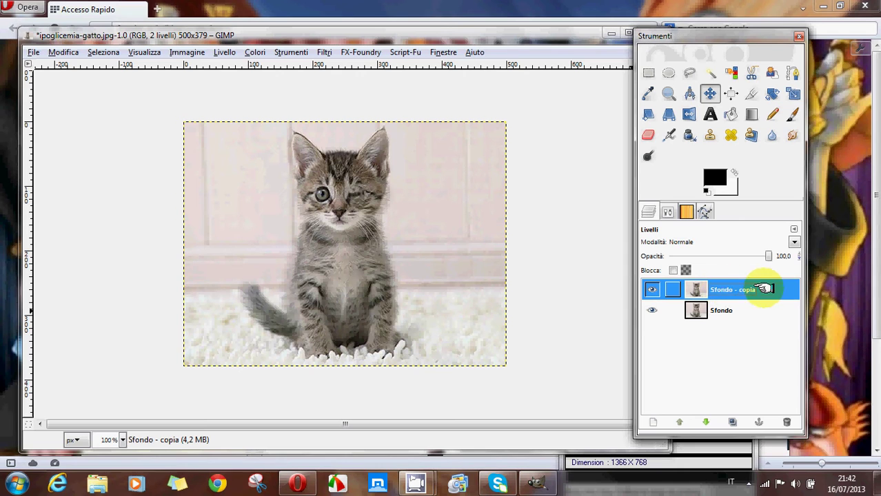
{"action": "left_click", "coordinate": [117, 443]}
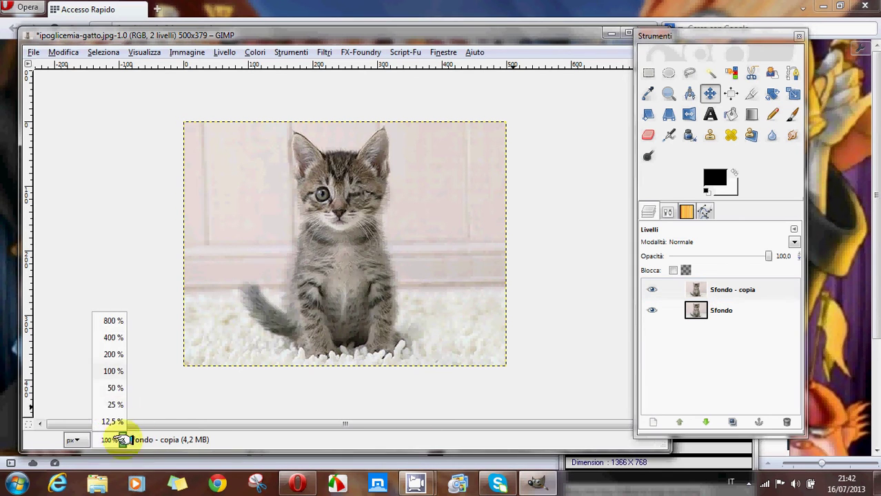
{"action": "left_click", "coordinate": [117, 355]}
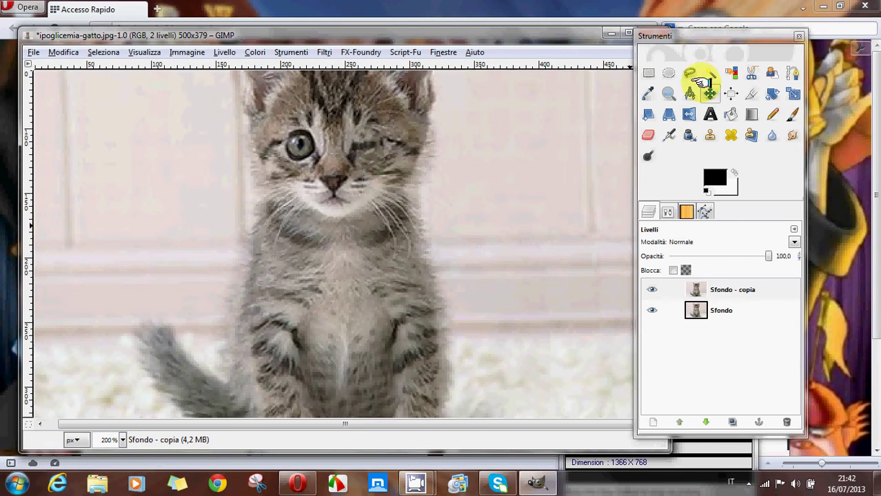
Draw an elliptical selection around the kitten's mouth and chin, widening it left and right
{"action": "left_click", "coordinate": [669, 71]}
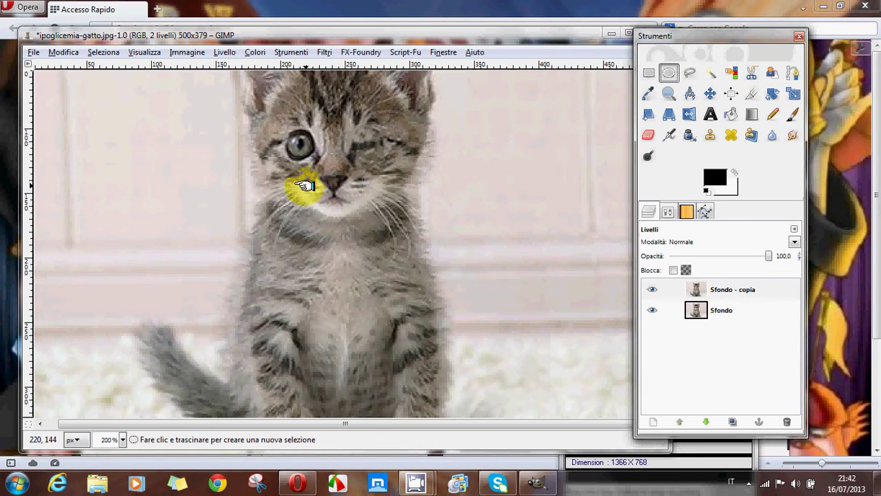
{"action": "left_click_drag", "start_coordinate": [304, 186], "coordinate": [369, 218]}
{"action": "left_click_drag", "start_coordinate": [312, 214], "coordinate": [308, 217]}
{"action": "left_click", "coordinate": [482, 202]}
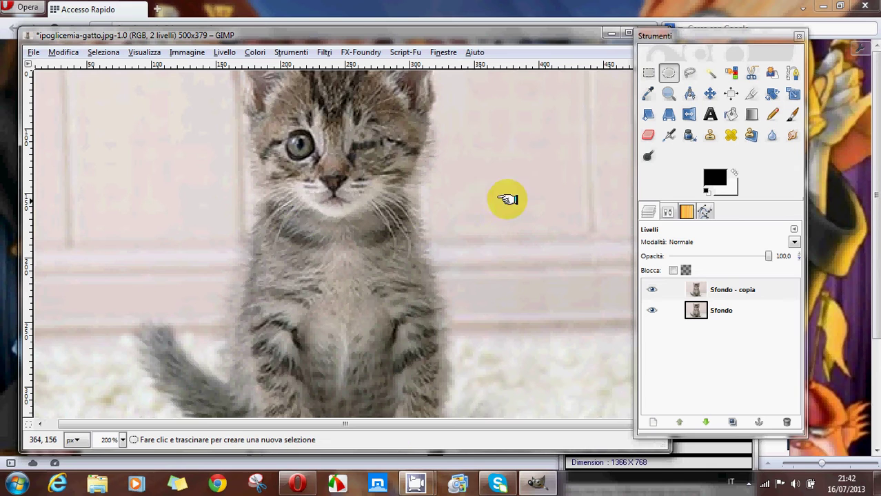
{"action": "left_click_drag", "start_coordinate": [303, 189], "coordinate": [314, 199]}
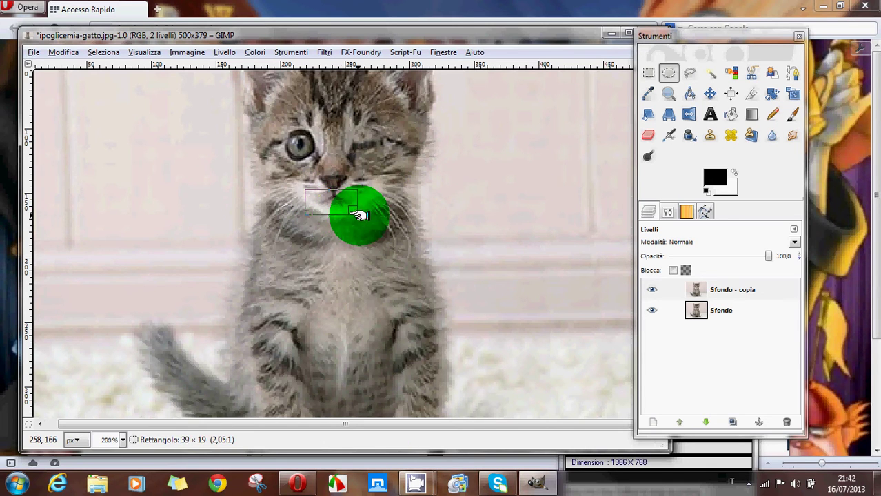
{"action": "left_click_drag", "start_coordinate": [367, 217], "coordinate": [368, 218]}
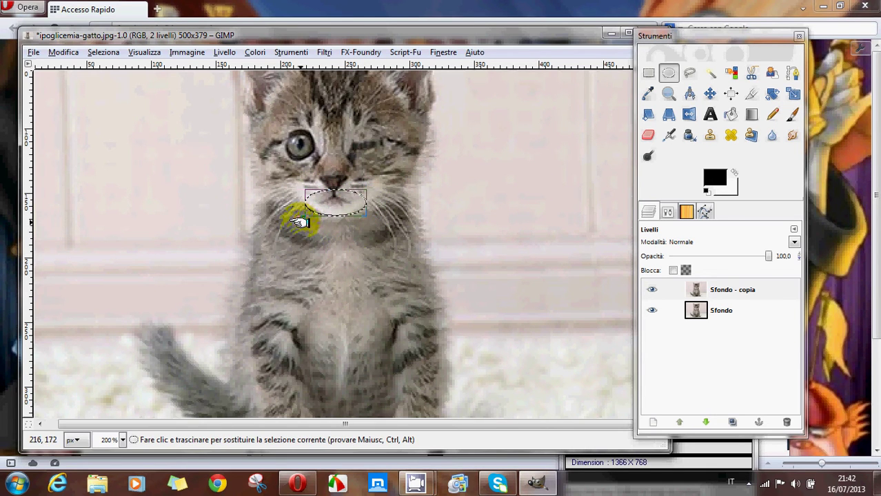
{"action": "left_click_drag", "start_coordinate": [299, 222], "coordinate": [358, 225]}
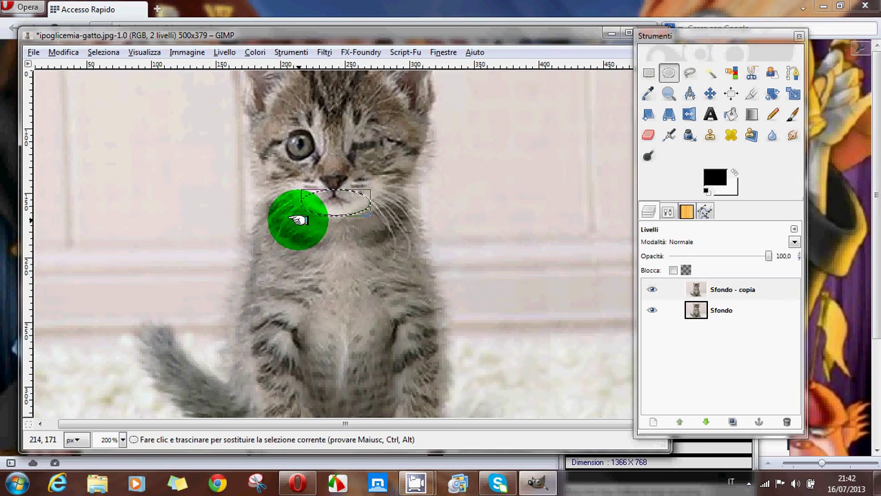
{"action": "left_click_drag", "start_coordinate": [298, 220], "coordinate": [295, 221]}
{"action": "left_click_drag", "start_coordinate": [372, 220], "coordinate": [380, 224]}
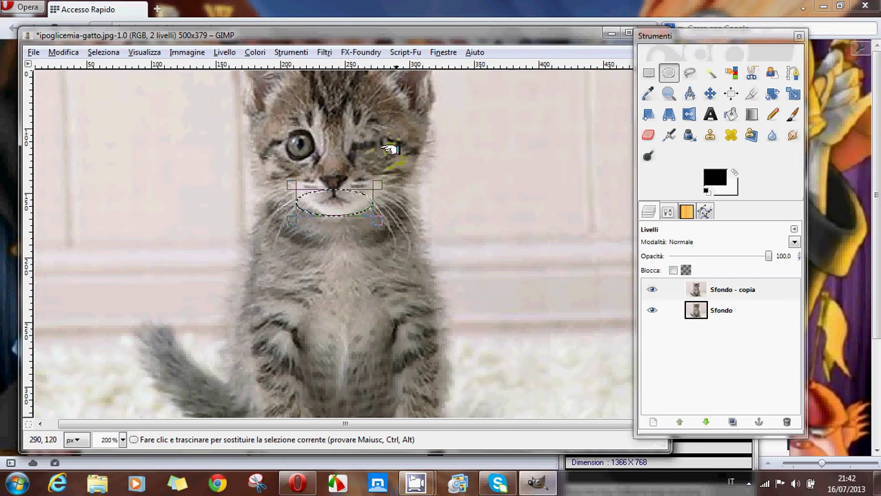
Open the Filtri > Distorsioni > Warping filter and start deforming the preview
{"action": "left_click", "coordinate": [324, 52]}
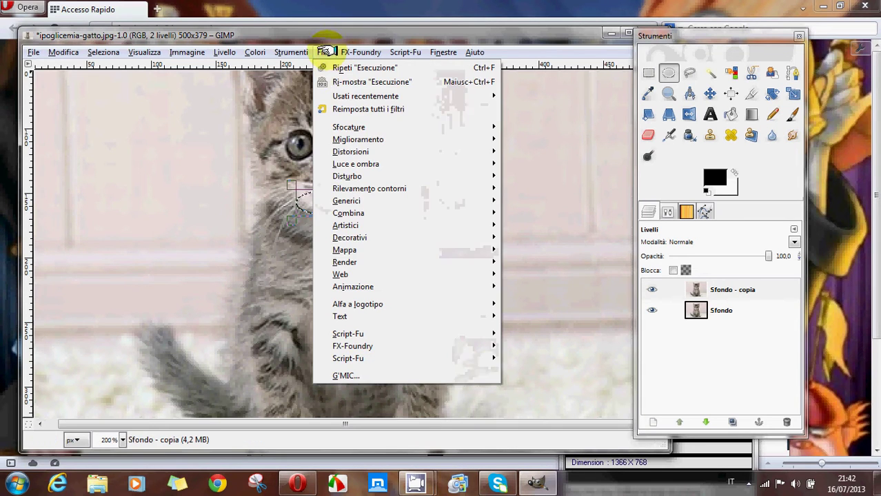
{"action": "mouse_move", "coordinate": [341, 150]}
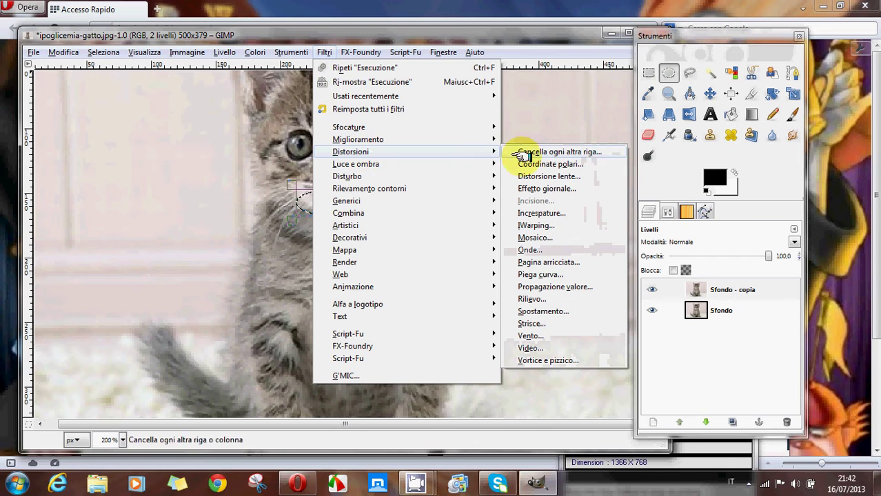
{"action": "left_click", "coordinate": [543, 225]}
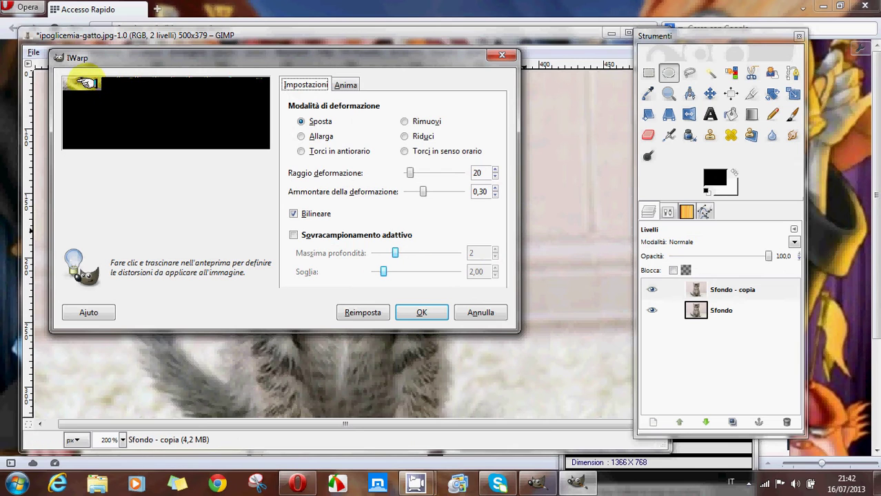
{"action": "mouse_move", "coordinate": [137, 96]}
{"action": "left_mouse_down"}
{"action": "mouse_move", "coordinate": [101, 92]}
{"action": "mouse_move", "coordinate": [218, 152]}
{"action": "mouse_move", "coordinate": [324, 322]}
{"action": "mouse_move", "coordinate": [223, 315]}
{"action": "mouse_move", "coordinate": [74, 159]}
{"action": "mouse_move", "coordinate": [80, 82]}
{"action": "left_mouse_up"}
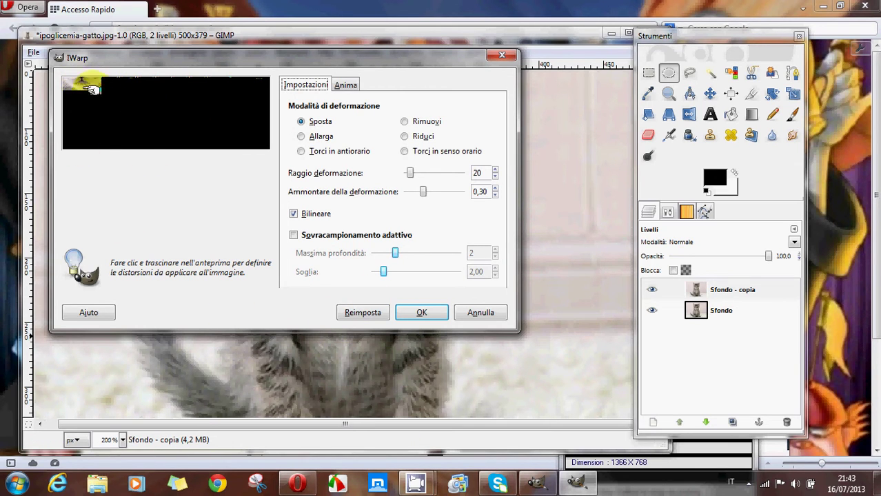
{"action": "left_click", "coordinate": [824, 464]}
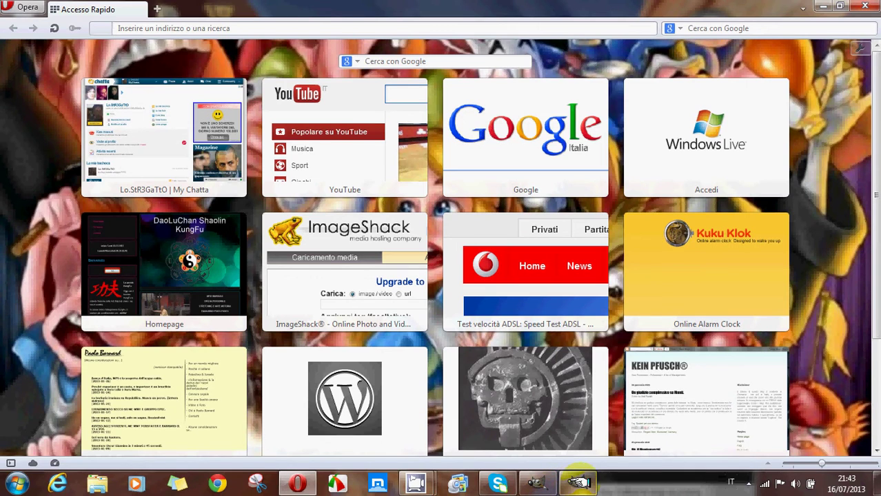
{"action": "mouse_move", "coordinate": [577, 483]}
{"action": "left_click", "coordinate": [594, 415]}
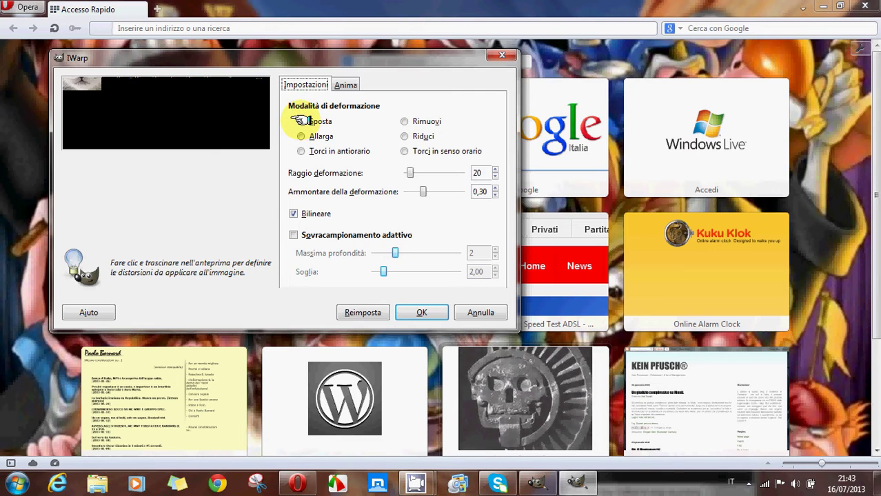
Warp the mouth area in the IWarp preview (Sposta, radius 20, amount 0.30) and apply it
{"action": "left_click", "coordinate": [88, 83]}
{"action": "left_click", "coordinate": [88, 83]}
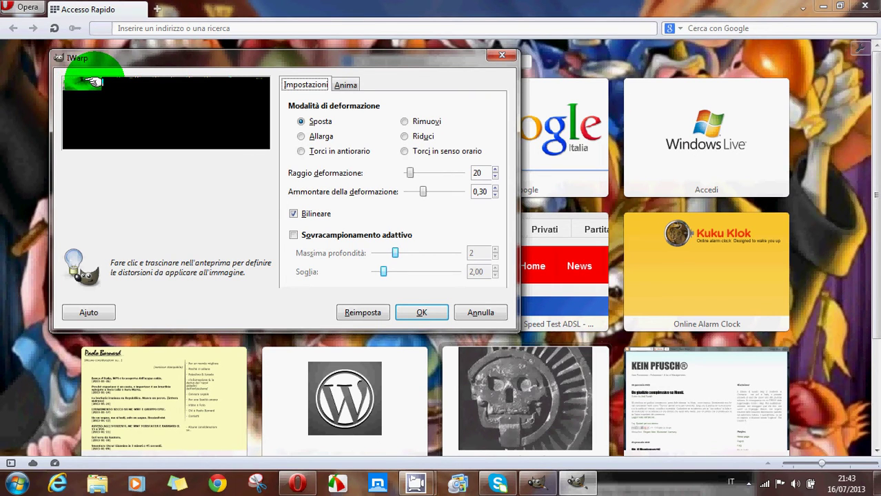
{"action": "left_click_drag", "start_coordinate": [97, 81], "coordinate": [78, 84]}
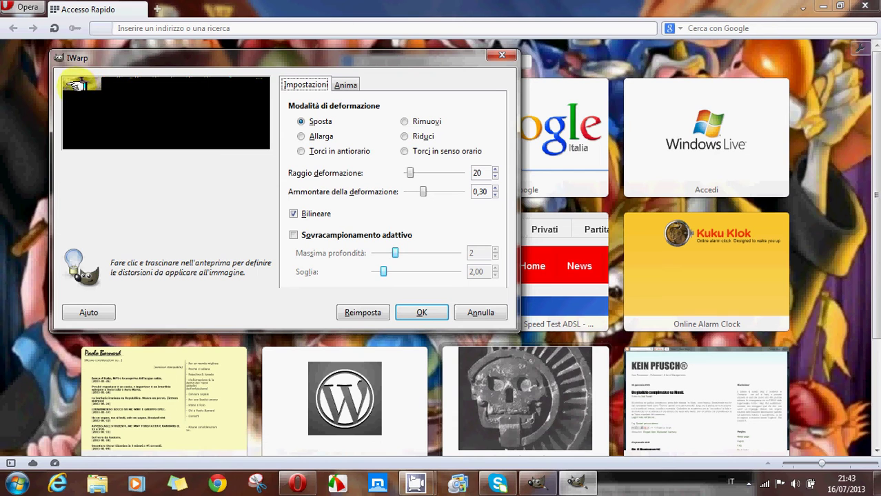
{"action": "left_click", "coordinate": [76, 83]}
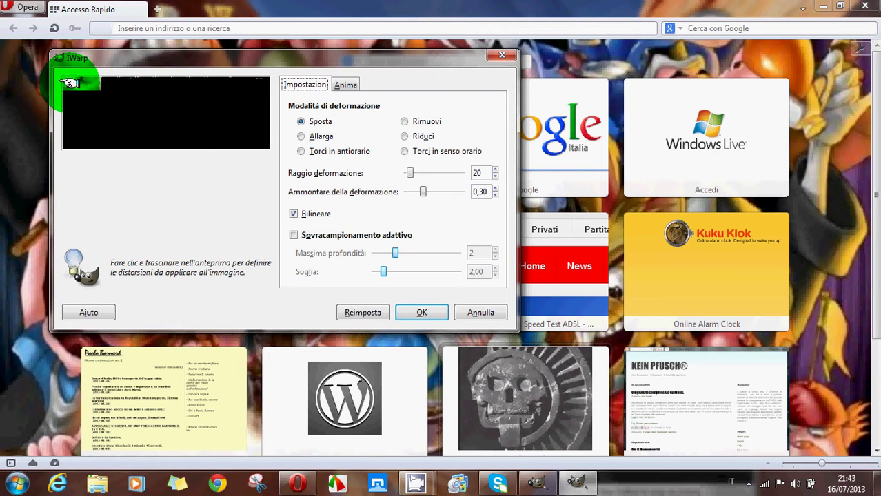
{"action": "left_click_drag", "start_coordinate": [69, 83], "coordinate": [114, 119]}
{"action": "left_click", "coordinate": [88, 82]}
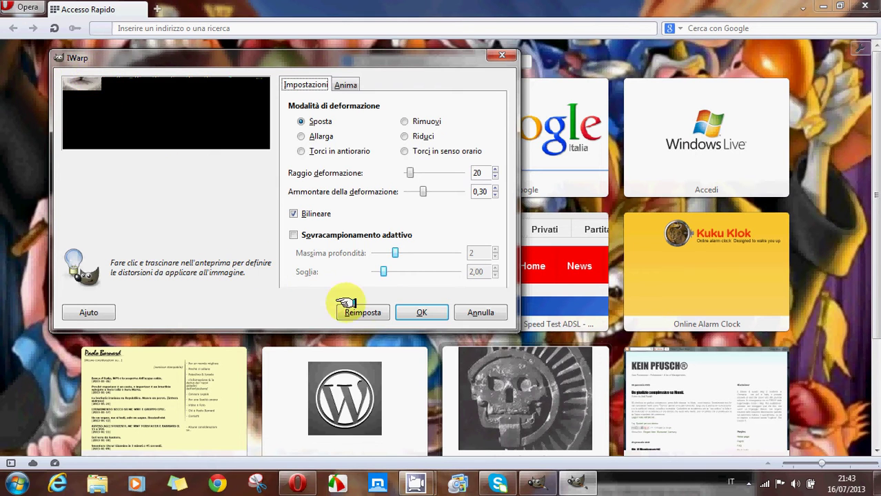
{"action": "left_click", "coordinate": [417, 312]}
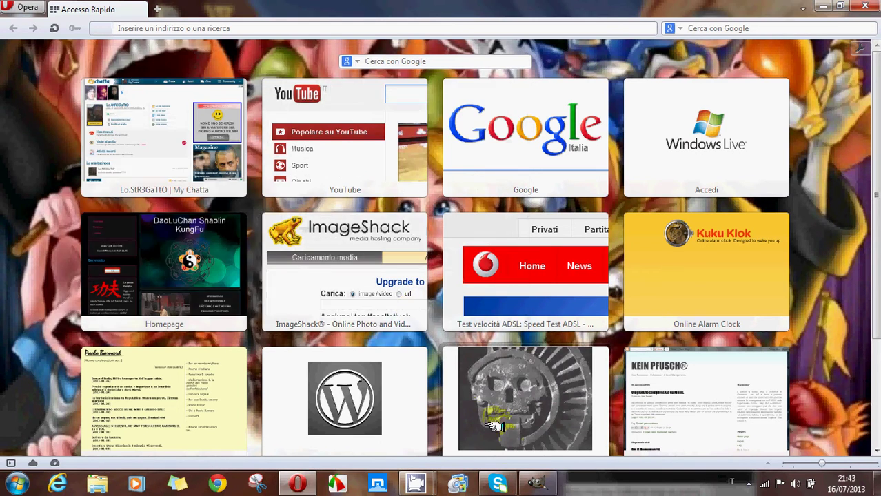
{"action": "mouse_move", "coordinate": [537, 483]}
{"action": "left_click", "coordinate": [521, 424]}
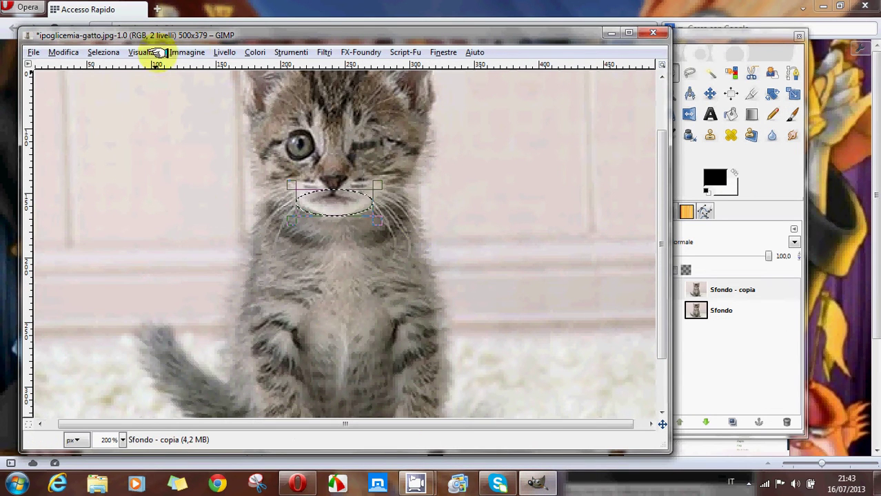
Remove the mouth selection, then toggle both layers to compare, ending with Sfondo hidden
{"action": "left_click", "coordinate": [107, 52]}
{"action": "left_click", "coordinate": [114, 84]}
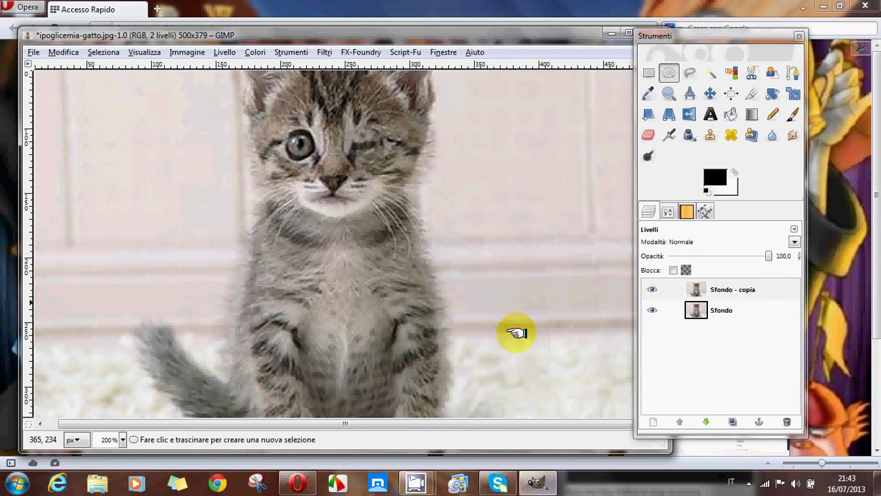
{"action": "left_click", "coordinate": [652, 290]}
{"action": "left_click", "coordinate": [652, 309]}
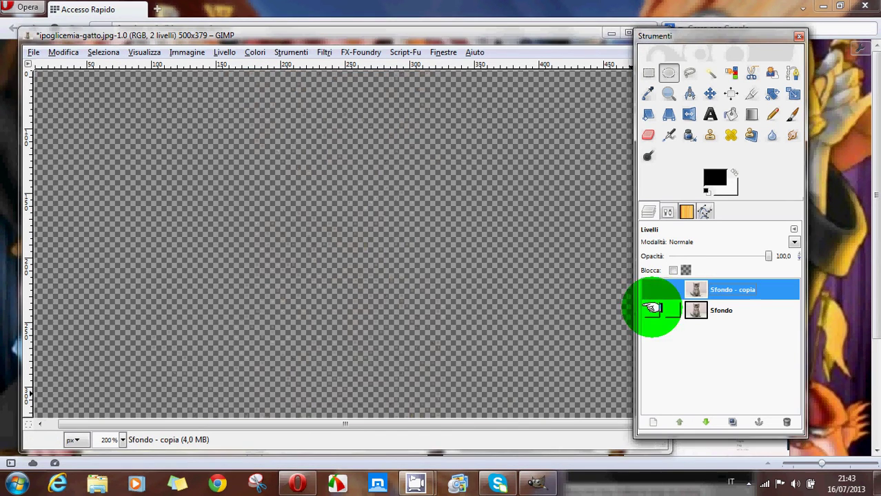
{"action": "left_click", "coordinate": [652, 309]}
{"action": "left_click", "coordinate": [652, 289]}
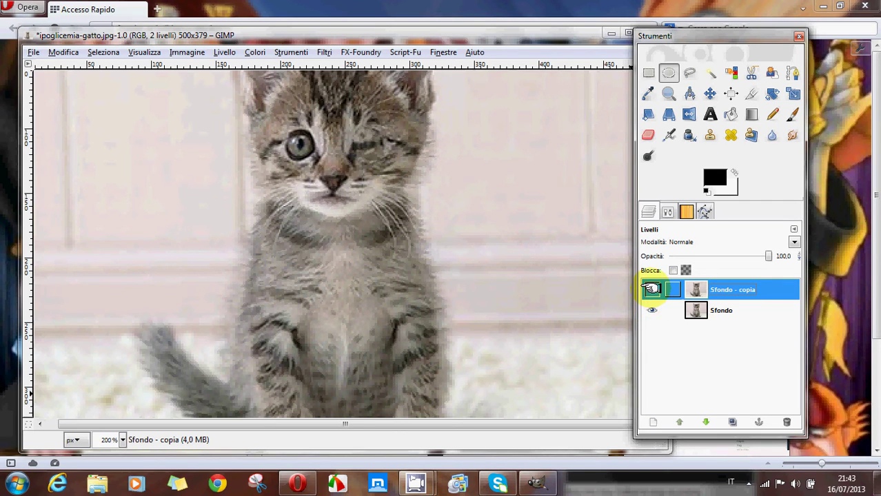
{"action": "left_click", "coordinate": [653, 310]}
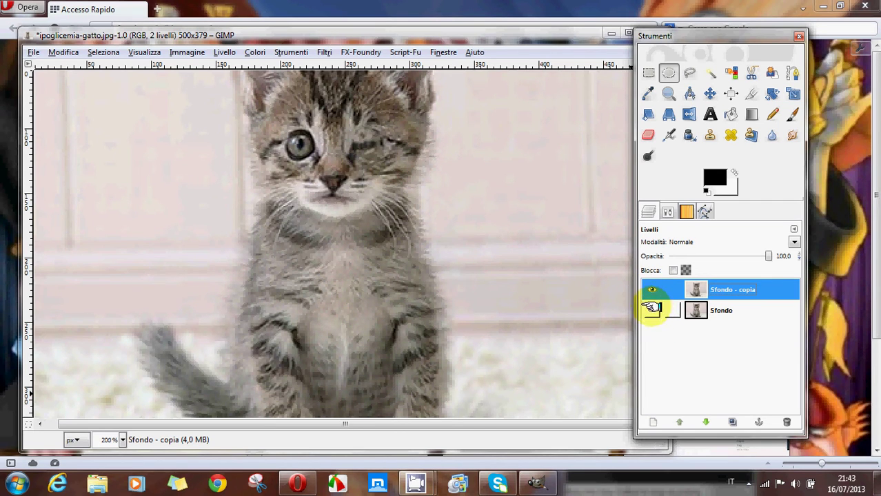
{"action": "left_click", "coordinate": [652, 310]}
{"action": "left_click", "coordinate": [652, 290]}
{"action": "left_click", "coordinate": [653, 290]}
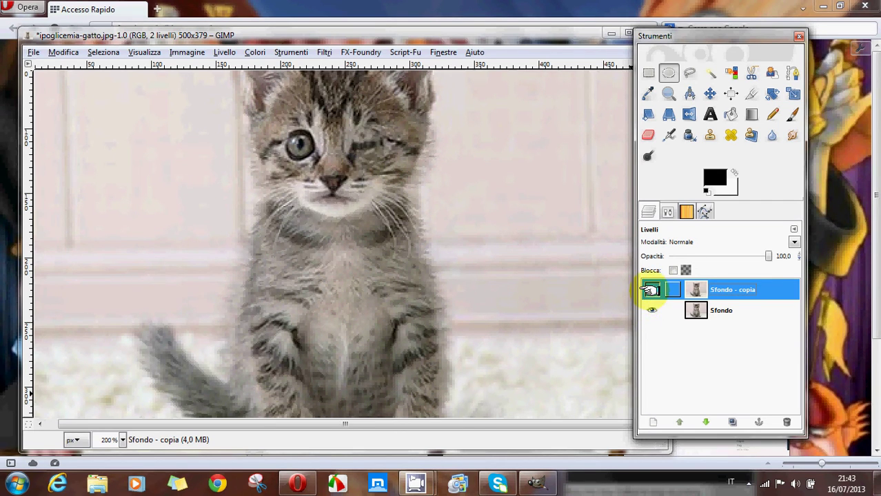
{"action": "left_click", "coordinate": [651, 290]}
{"action": "left_click", "coordinate": [650, 290]}
{"action": "left_click", "coordinate": [652, 290]}
{"action": "left_click", "coordinate": [652, 291]}
{"action": "left_click", "coordinate": [653, 309]}
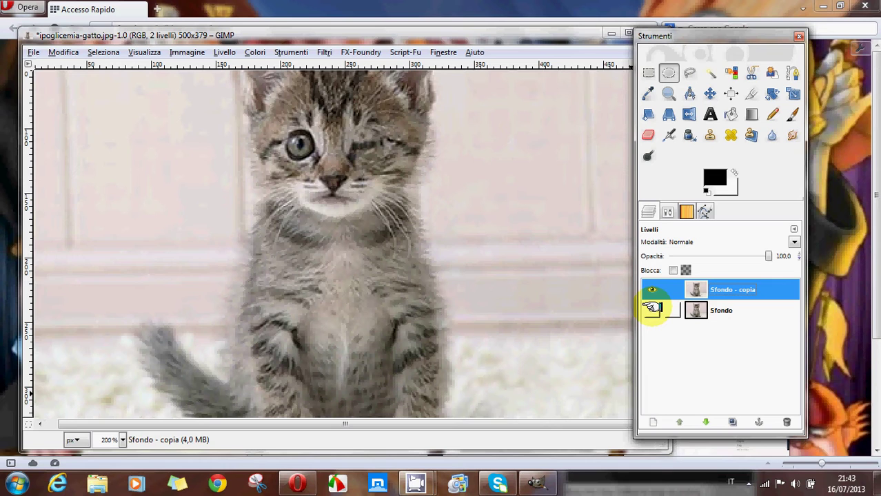
Blur the closed eye, then switch to Smudge with Circle Fuzzy (19) at scale 0.43
{"action": "left_click", "coordinate": [771, 136]}
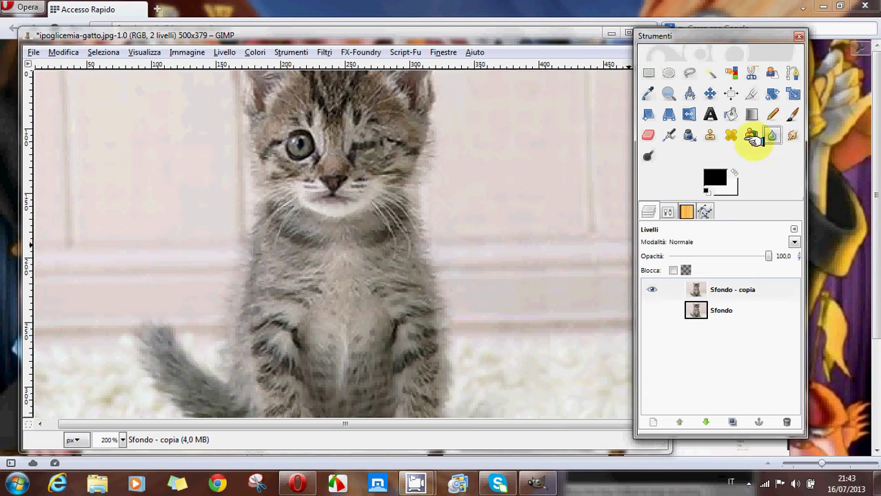
{"action": "mouse_move", "coordinate": [360, 132]}
{"action": "left_mouse_down"}
{"action": "mouse_move", "coordinate": [373, 128]}
{"action": "mouse_move", "coordinate": [373, 160]}
{"action": "left_mouse_up"}
{"action": "left_click", "coordinate": [791, 135]}
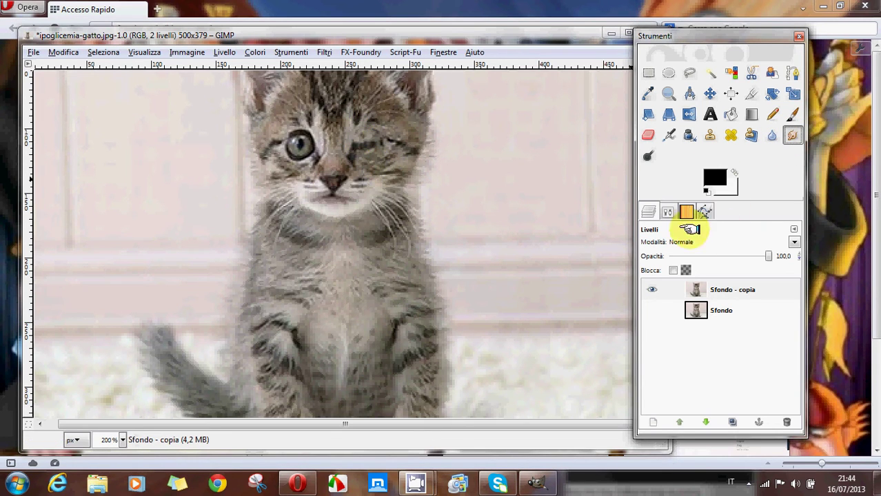
{"action": "left_click", "coordinate": [668, 211]}
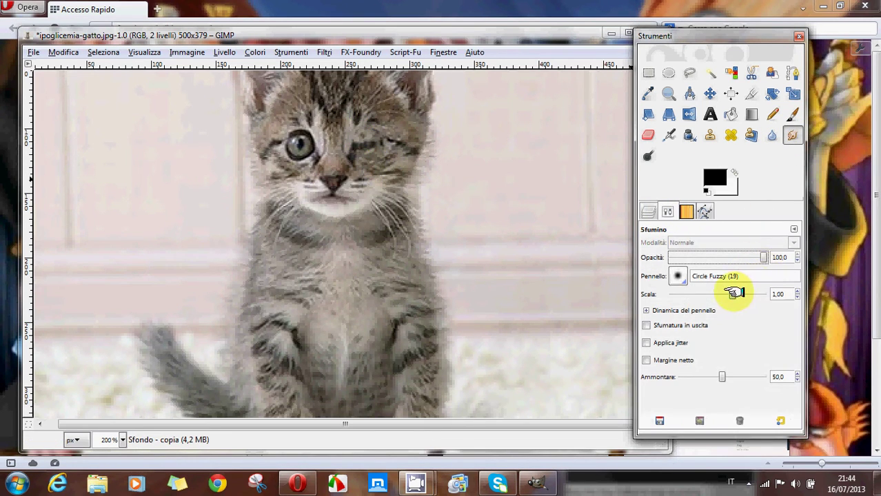
{"action": "left_click_drag", "start_coordinate": [731, 292], "coordinate": [722, 295]}
Smudge over the closed eye to blend it into the surrounding fur
{"action": "left_click", "coordinate": [364, 134]}
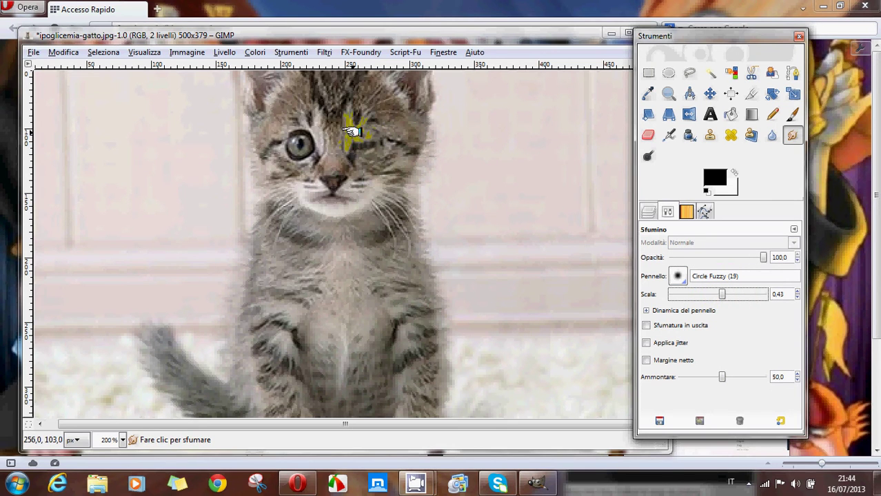
{"action": "left_click_drag", "start_coordinate": [353, 131], "coordinate": [360, 129]}
{"action": "left_click", "coordinate": [378, 127]}
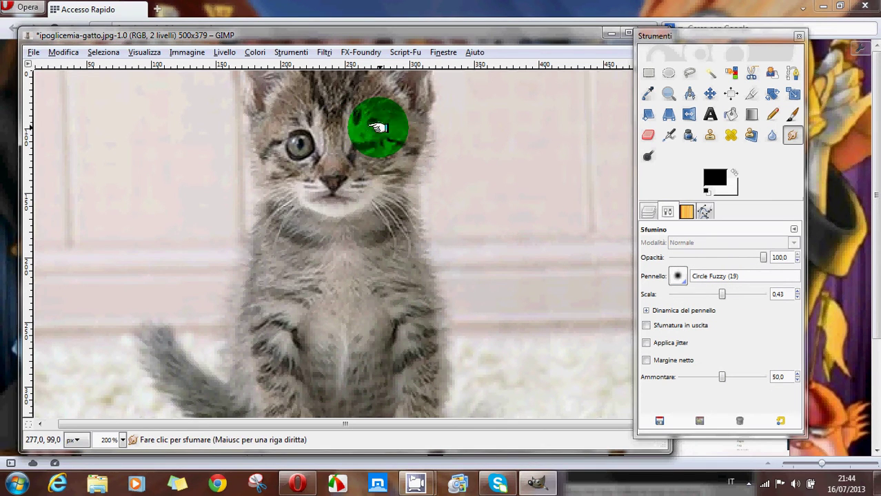
{"action": "left_click", "coordinate": [360, 146]}
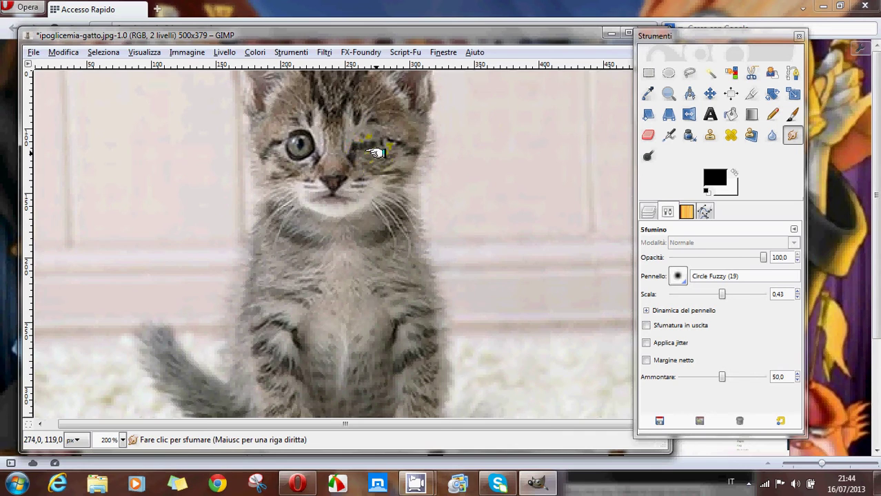
{"action": "mouse_move", "coordinate": [375, 152]}
{"action": "left_mouse_down"}
{"action": "mouse_move", "coordinate": [356, 142]}
{"action": "mouse_move", "coordinate": [378, 157]}
{"action": "left_mouse_up"}
{"action": "left_click", "coordinate": [378, 166]}
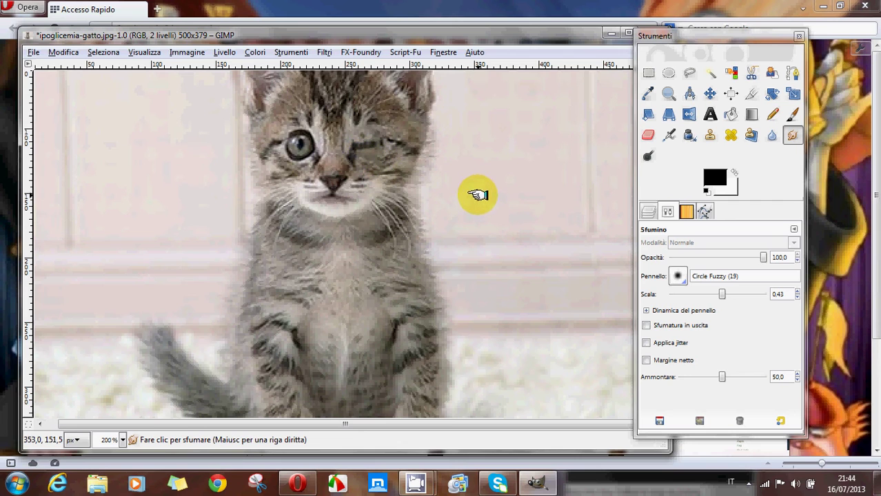
{"action": "left_click_drag", "start_coordinate": [477, 191], "coordinate": [482, 198]}
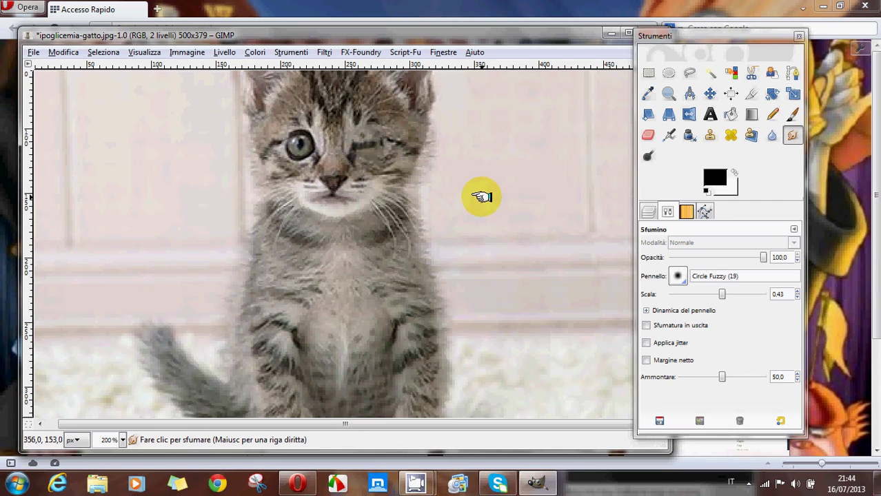
With the Clone tool, copy fur from beside the open eye onto the closed eye
{"action": "left_click", "coordinate": [712, 134]}
{"action": "left_click", "coordinate": [293, 141], "text": "ctrl"}
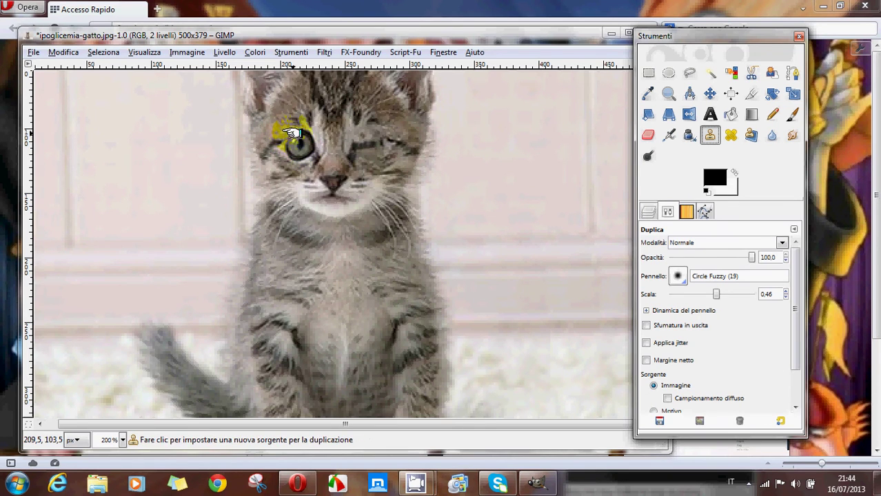
{"action": "left_click", "coordinate": [353, 138]}
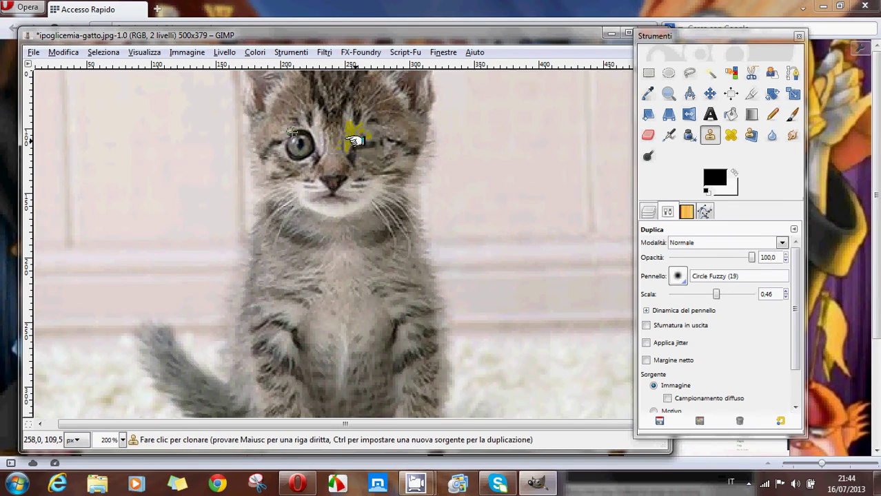
{"action": "left_click_drag", "start_coordinate": [353, 140], "coordinate": [372, 144]}
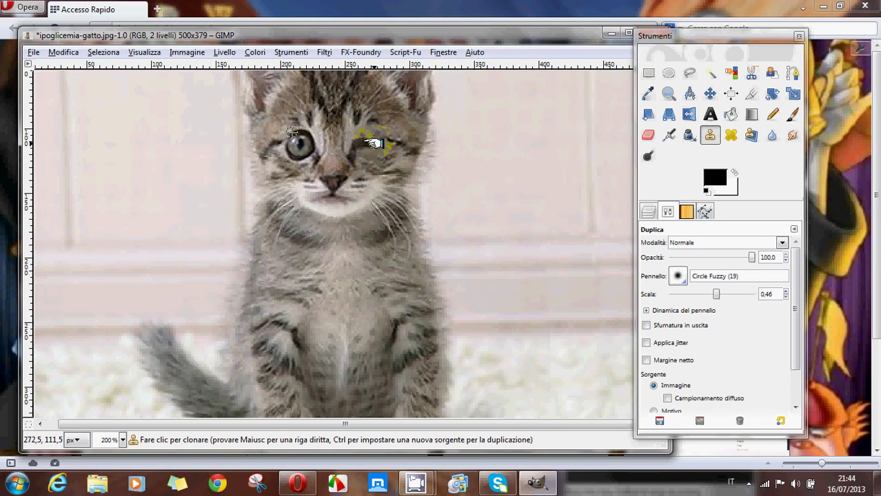
{"action": "left_click", "coordinate": [378, 142]}
{"action": "left_click", "coordinate": [375, 142]}
{"action": "left_click", "coordinate": [436, 169]}
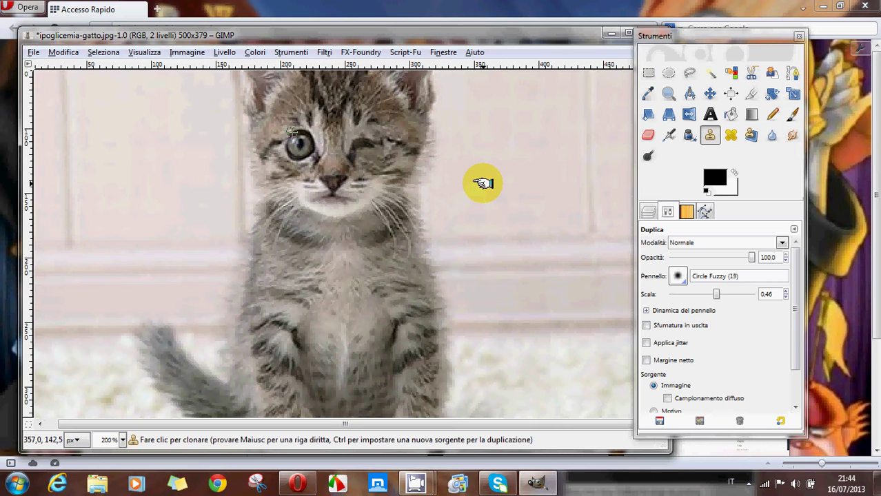
Set a new source by the open eye and clone more texture across the closed eye
{"action": "left_click", "coordinate": [321, 193]}
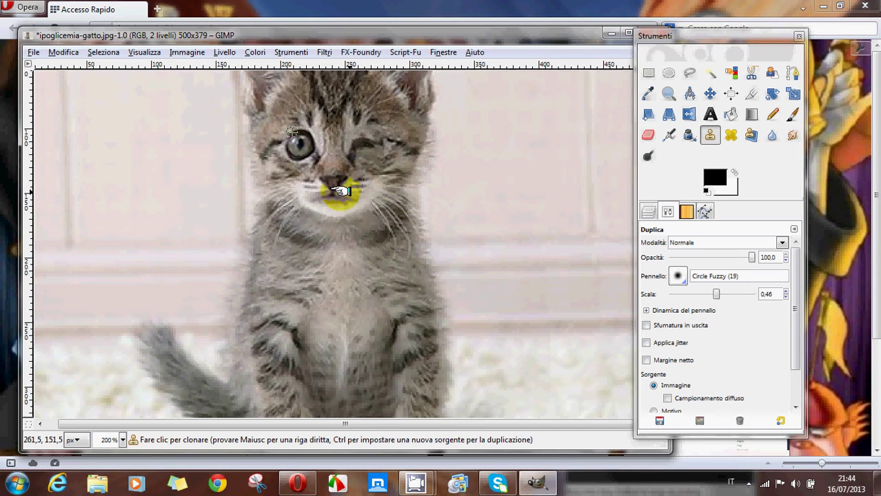
{"action": "left_click", "coordinate": [281, 163], "text": "ctrl"}
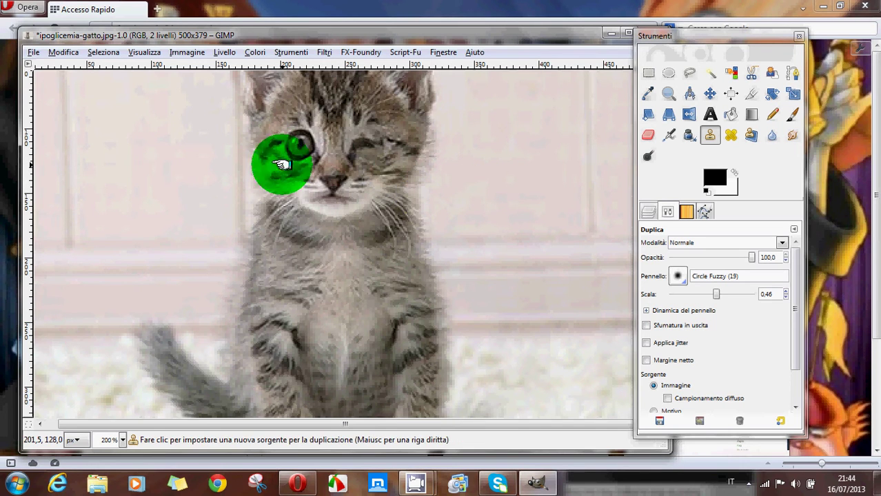
{"action": "left_click", "coordinate": [362, 155]}
{"action": "left_click_drag", "start_coordinate": [361, 153], "coordinate": [418, 177]}
{"action": "left_click", "coordinate": [373, 153]}
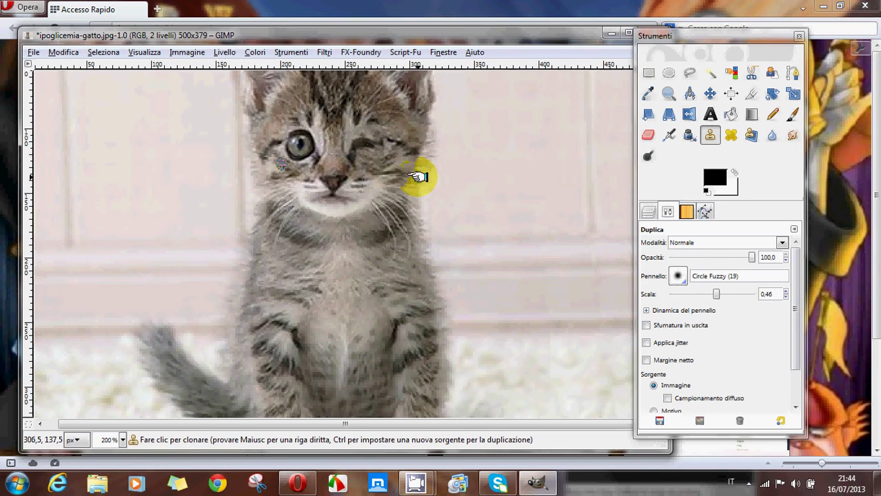
Select Sfondo - copia and toggle its visibility repeatedly, leaving both layers visible
{"action": "left_click", "coordinate": [649, 212]}
{"action": "left_click", "coordinate": [649, 291]}
{"action": "left_click", "coordinate": [651, 289]}
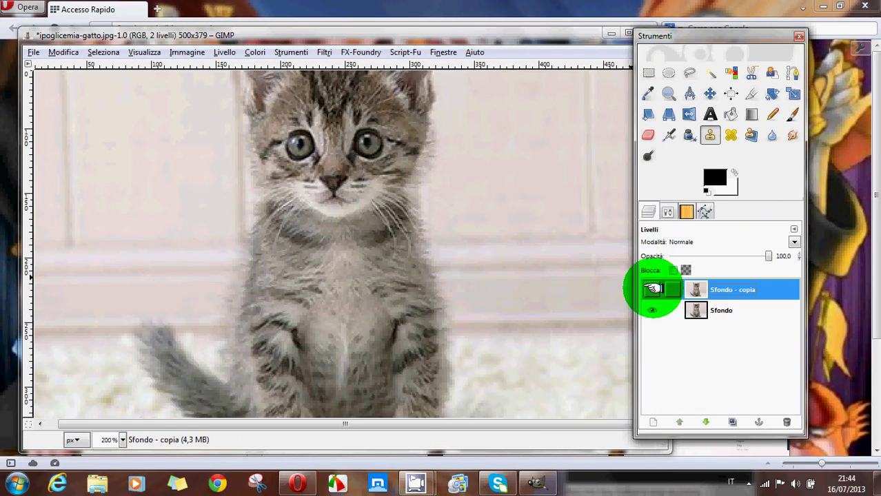
{"action": "left_click", "coordinate": [651, 289]}
{"action": "left_click", "coordinate": [651, 289]}
{"action": "left_click", "coordinate": [651, 289]}
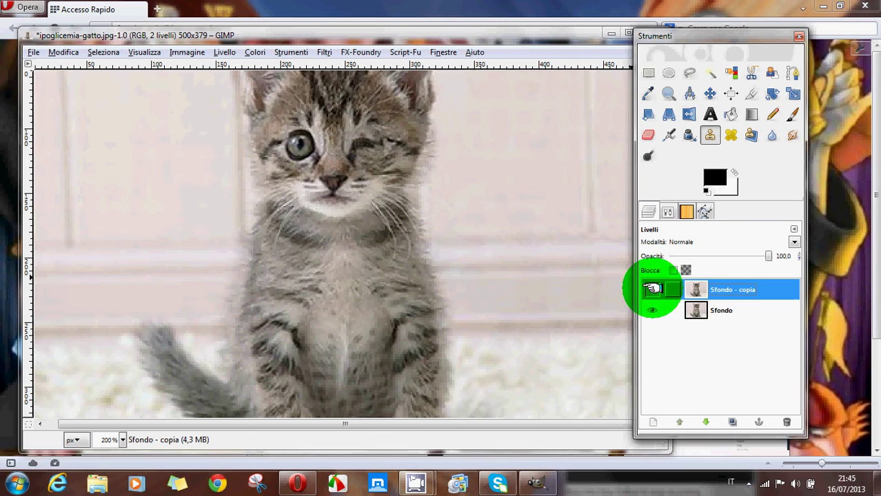
{"action": "left_click", "coordinate": [651, 289]}
{"action": "left_click", "coordinate": [651, 289]}
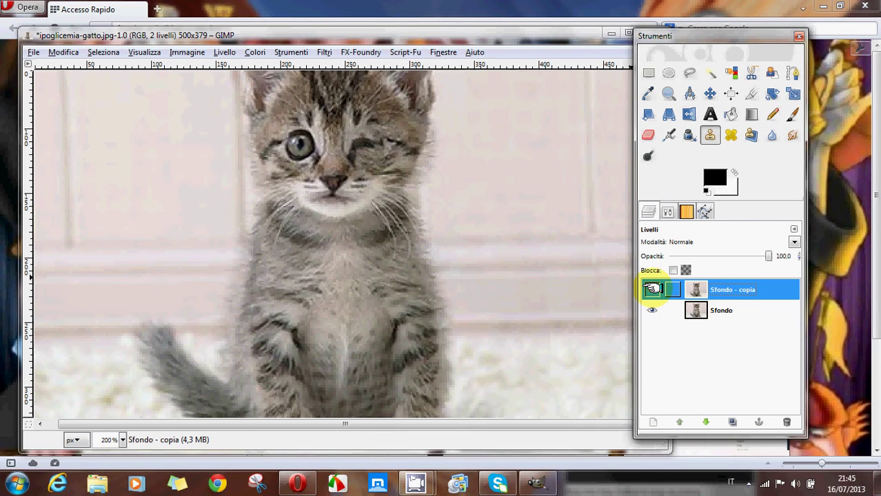
{"action": "left_click", "coordinate": [651, 289]}
{"action": "left_click", "coordinate": [650, 289]}
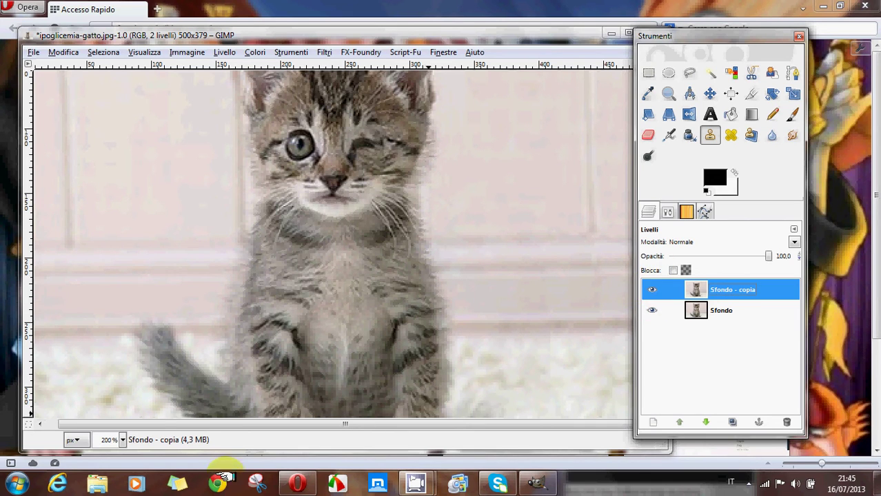
{"action": "left_click", "coordinate": [122, 438]}
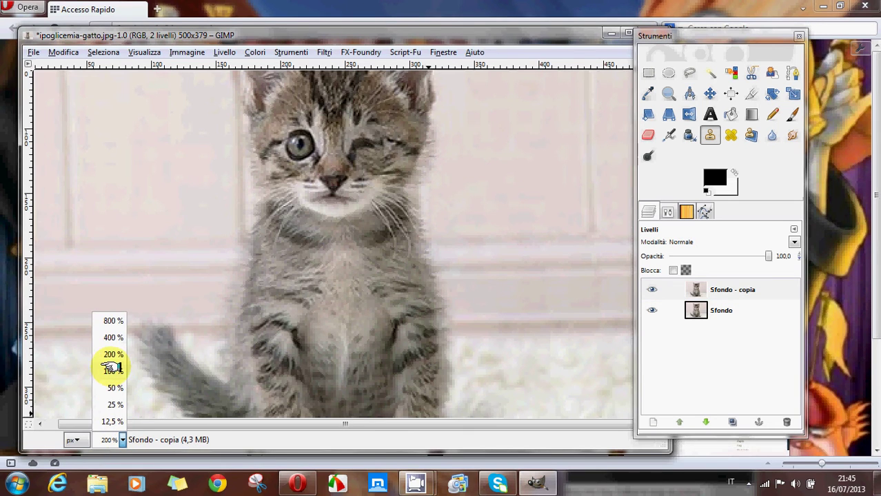
Zoom the kitten image to 100% and bring up Filtri > Animazione
{"action": "left_click", "coordinate": [113, 371]}
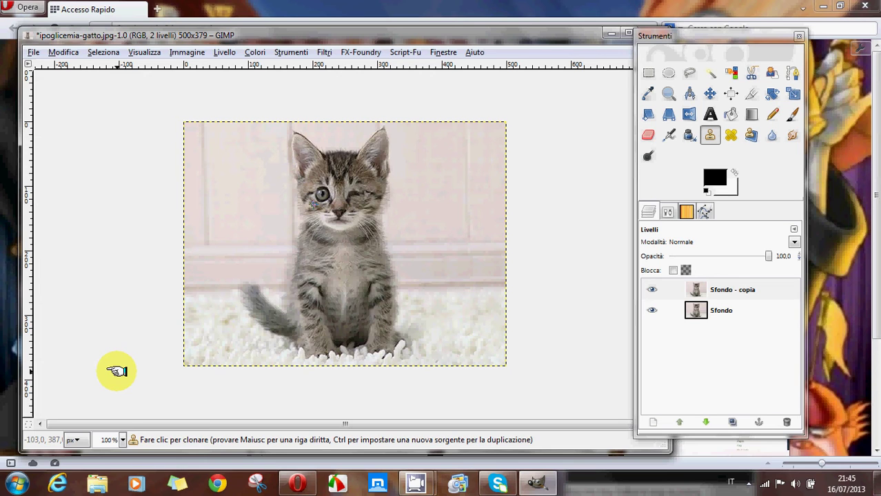
{"action": "left_click", "coordinate": [325, 54]}
{"action": "mouse_move", "coordinate": [381, 288]}
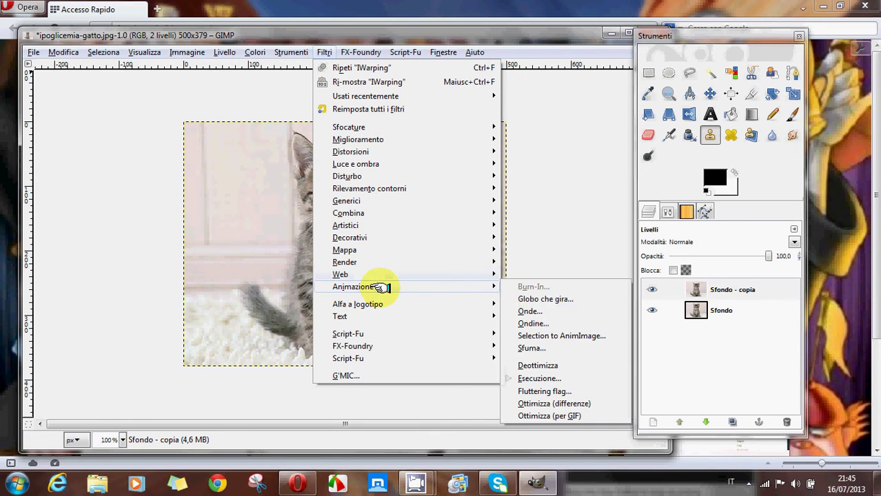
Run Ottimizza (per GIF) to create Immagine-4.0 with two 100ms frames, and select Sfondo(100ms)
{"action": "left_click", "coordinate": [551, 417]}
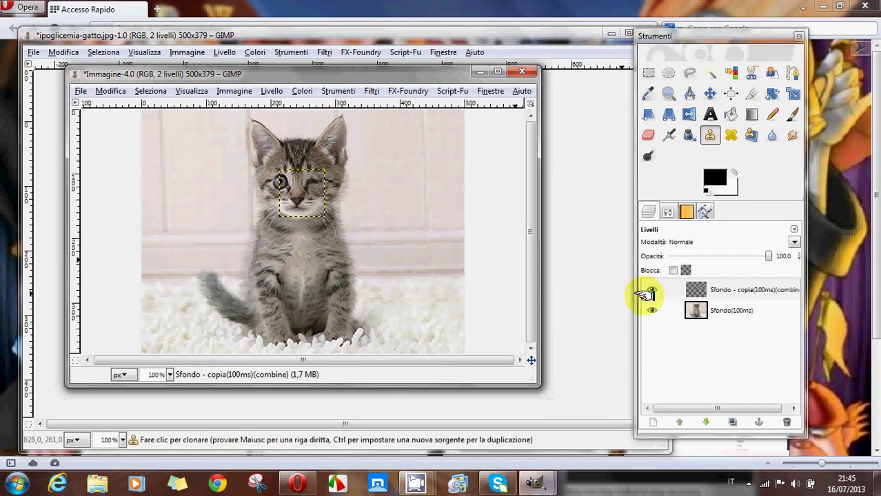
{"action": "left_click", "coordinate": [733, 311]}
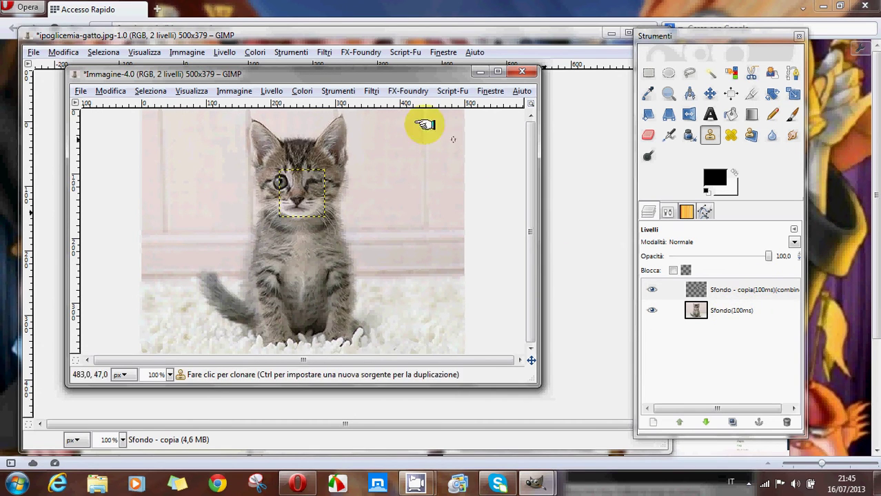
{"action": "left_click", "coordinate": [372, 91]}
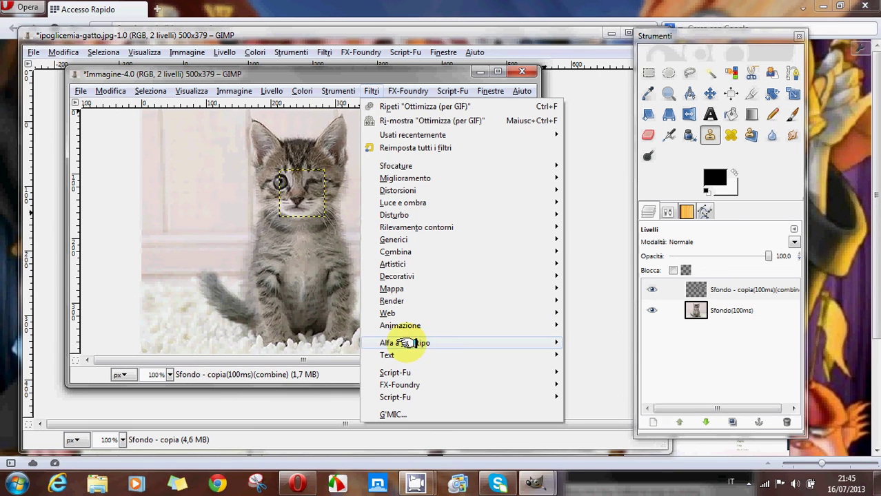
Play the two-frame wink in Animation Playback (Esecuzione...), then close the preview
{"action": "mouse_move", "coordinate": [392, 324]}
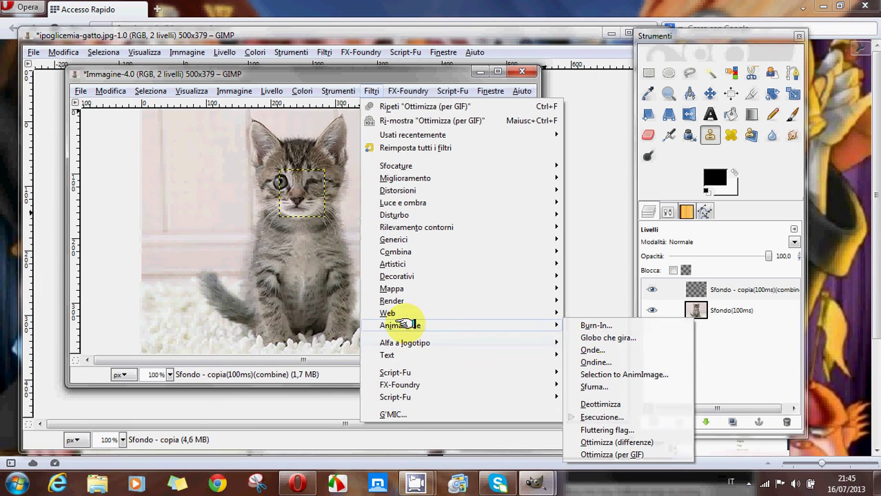
{"action": "left_click", "coordinate": [598, 417]}
{"action": "left_click", "coordinate": [108, 117]}
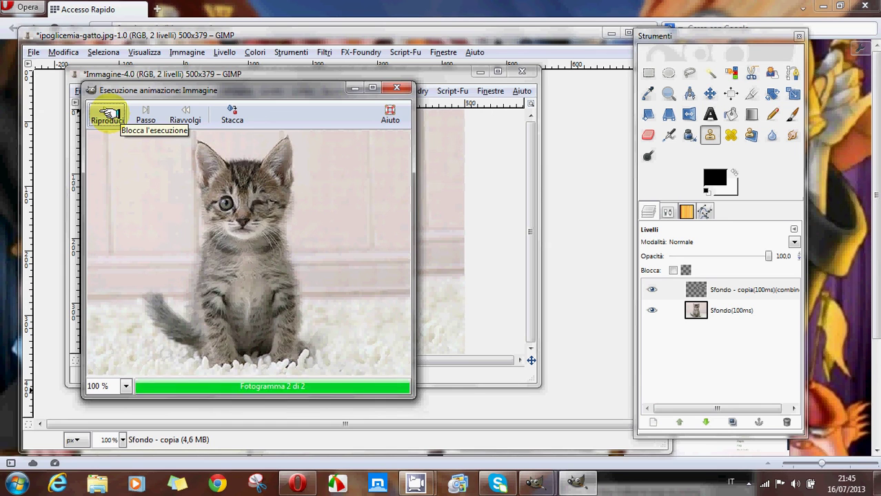
{"action": "left_click", "coordinate": [396, 87]}
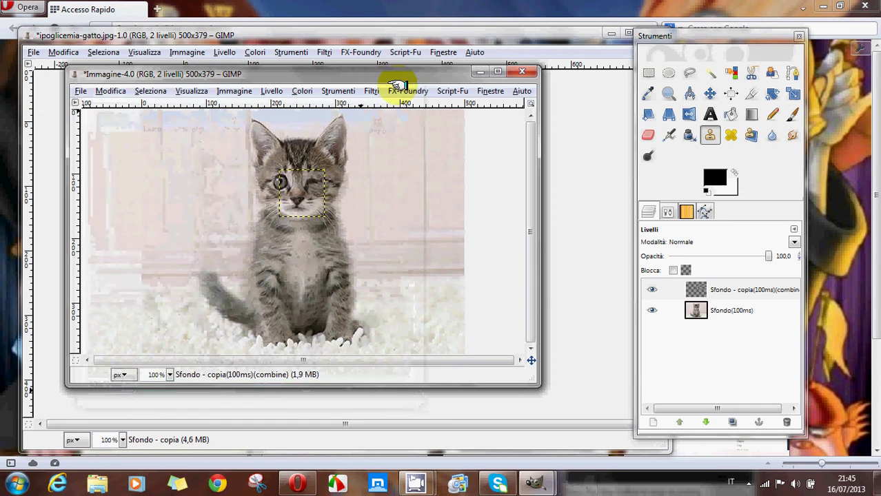
Rename the bottom Sfondo frame layer to give it a 600ms delay
{"action": "double_click", "coordinate": [743, 311]}
{"action": "left_click", "coordinate": [755, 302]}
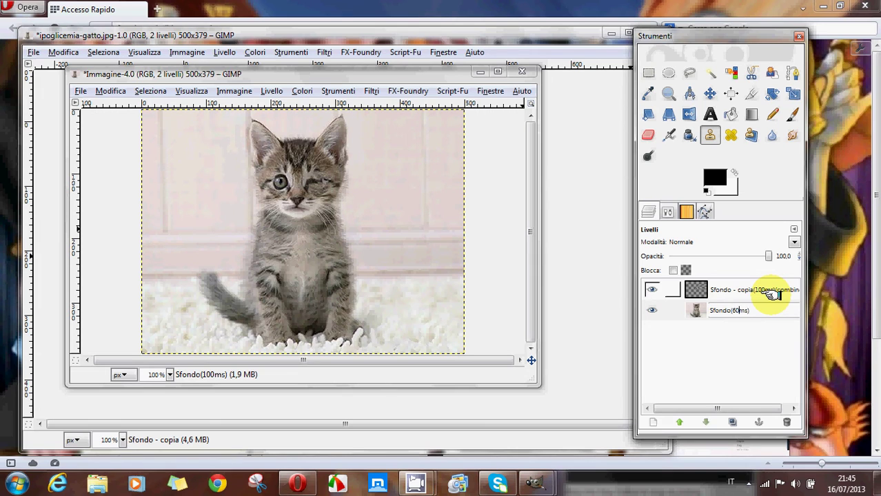
{"action": "key", "text": "Return"}
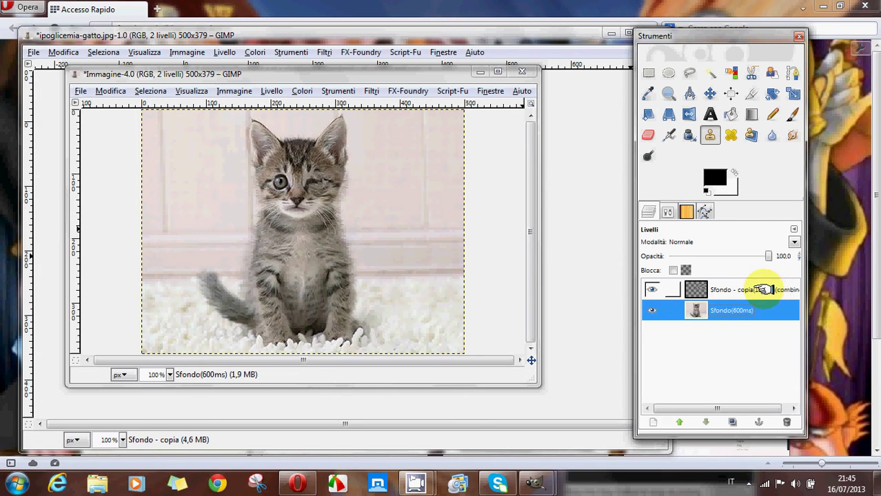
Rename the top layer to Sfondo - copia(250ms)(combine)
{"action": "left_click", "coordinate": [763, 289]}
{"action": "left_click", "coordinate": [763, 290]}
{"action": "left_click", "coordinate": [763, 288]}
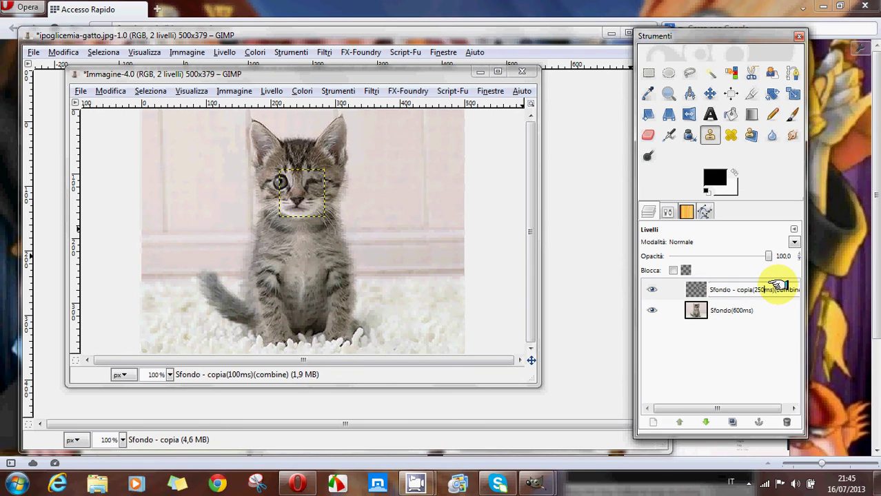
{"action": "key", "text": "Return"}
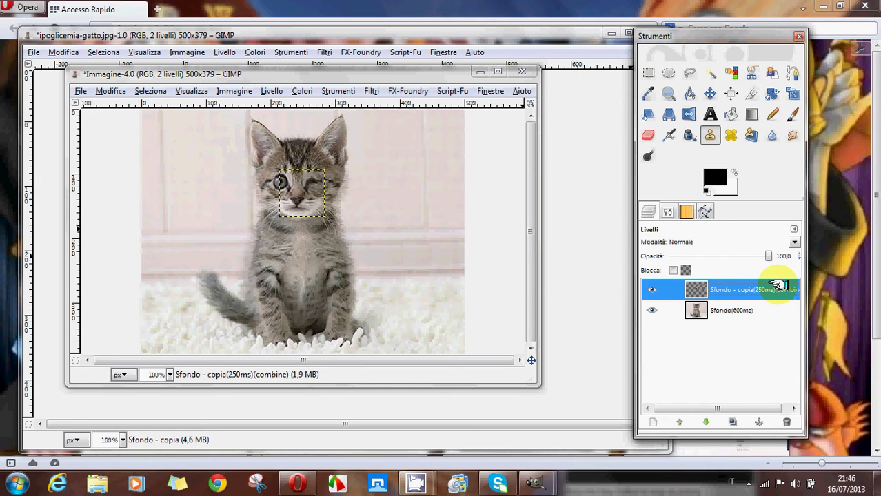
{"action": "left_click", "coordinate": [371, 91]}
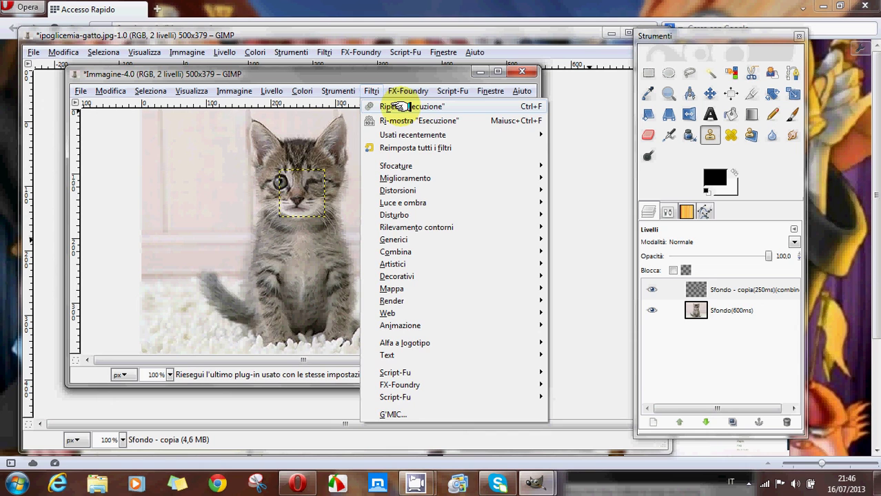
{"action": "left_click", "coordinate": [400, 107]}
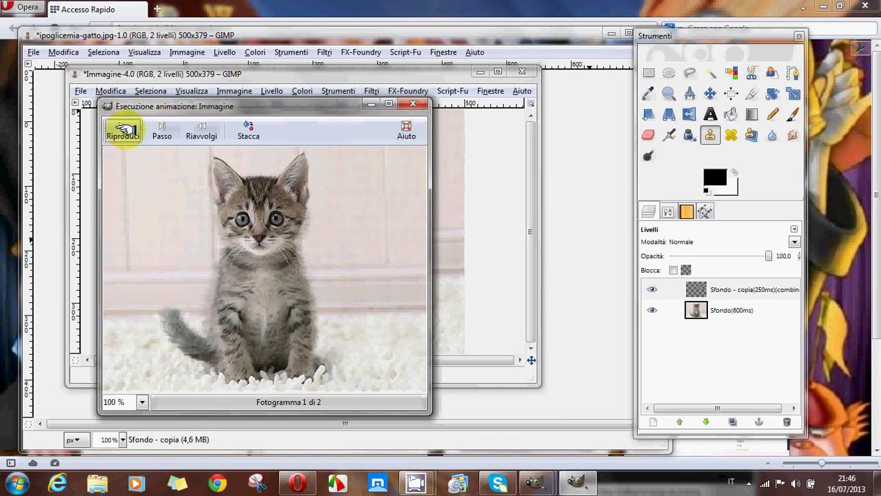
{"action": "left_click", "coordinate": [123, 130]}
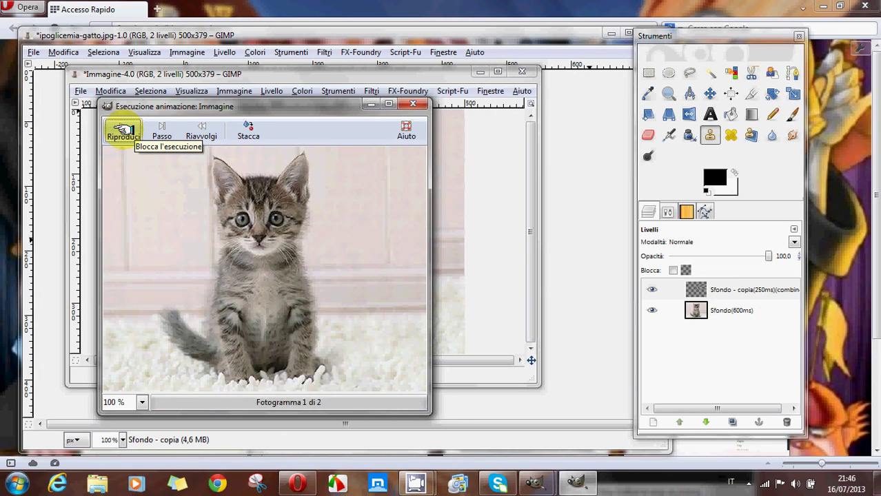
{"action": "left_click", "coordinate": [123, 131]}
{"action": "left_click", "coordinate": [414, 102]}
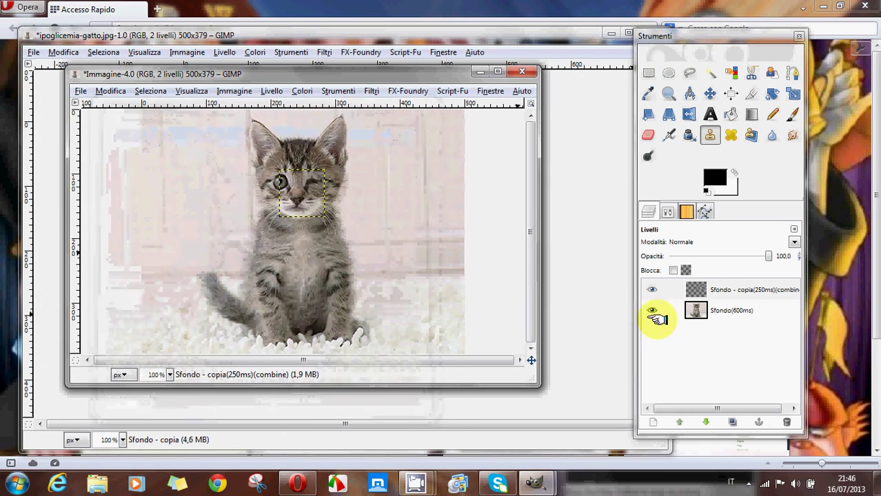
Change the top Sfondo - copia layer's delay from 250ms to 400ms, keeping (combine)
{"action": "left_click", "coordinate": [761, 290]}
{"action": "double_click", "coordinate": [765, 290]}
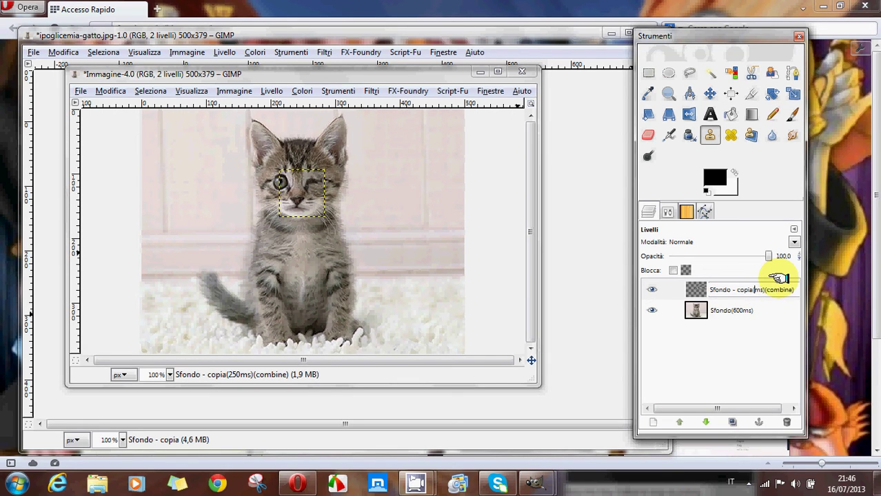
{"action": "type", "text": "400"}
{"action": "key", "text": "Return"}
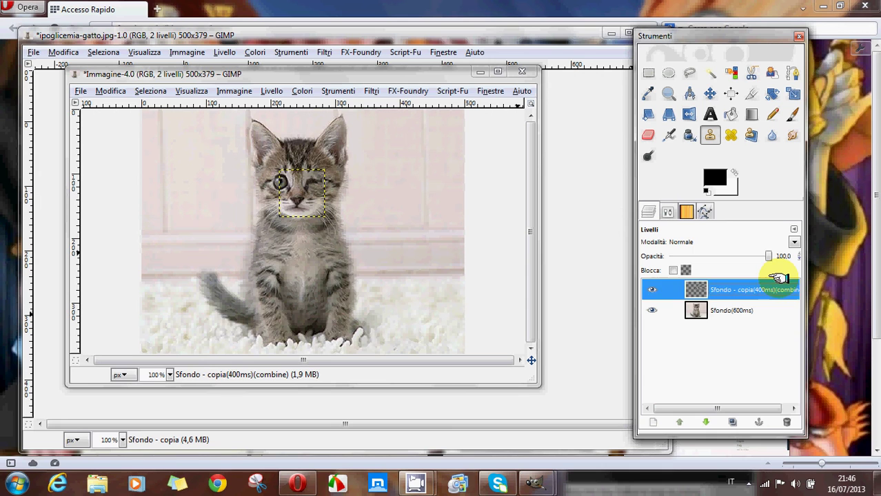
{"action": "left_click", "coordinate": [371, 91]}
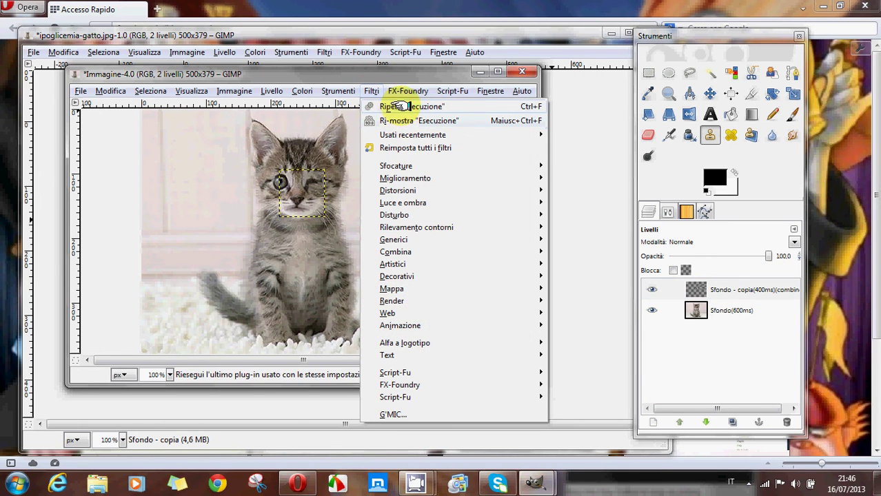
{"action": "left_click", "coordinate": [398, 106]}
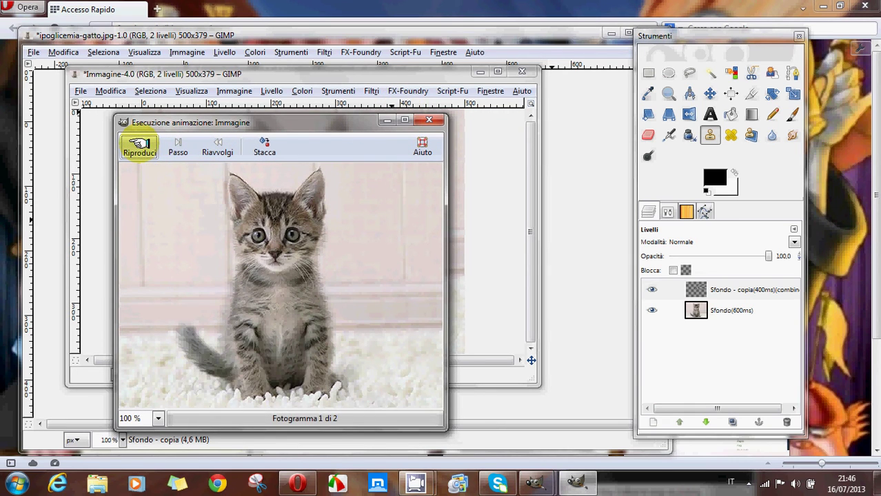
{"action": "left_click", "coordinate": [139, 145]}
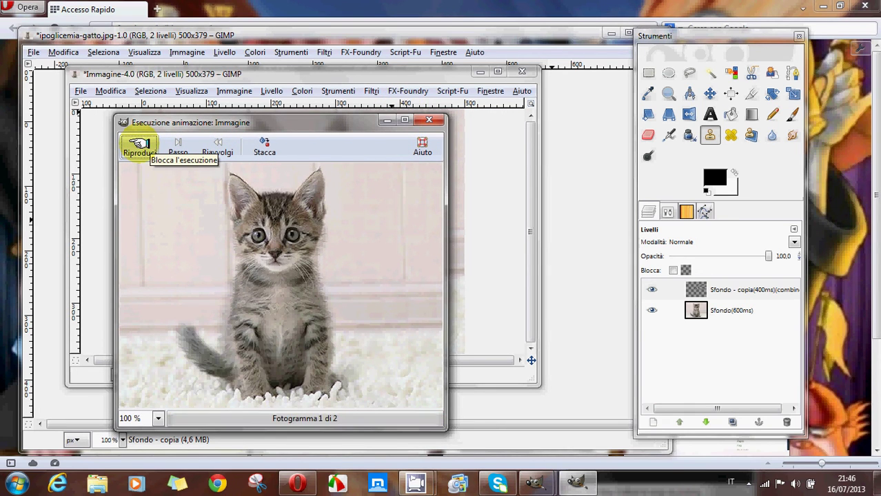
{"action": "left_click", "coordinate": [428, 118]}
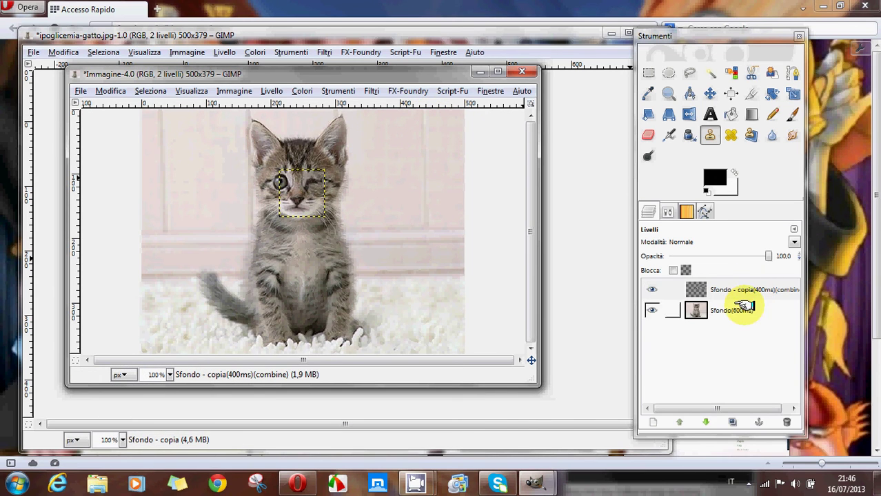
Save the image as gatto-occhiolino.gif in the Desktop (Scrivania) folder
{"action": "left_click", "coordinate": [80, 91]}
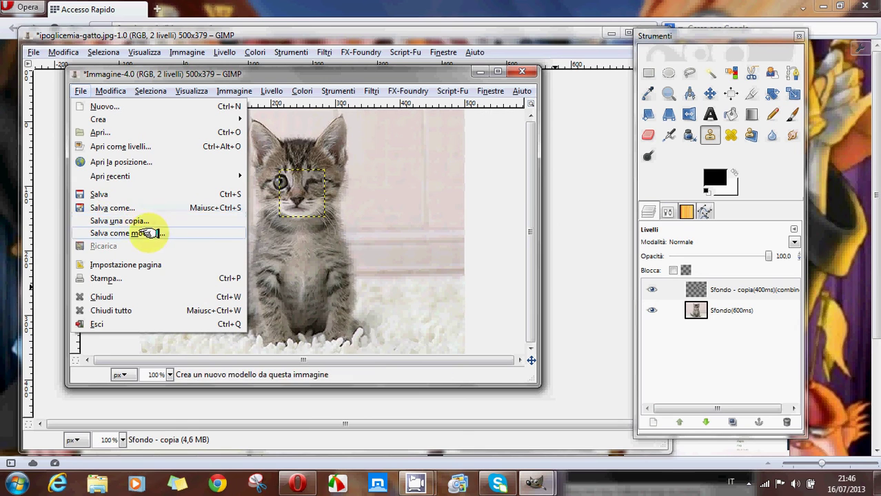
{"action": "left_click", "coordinate": [118, 208]}
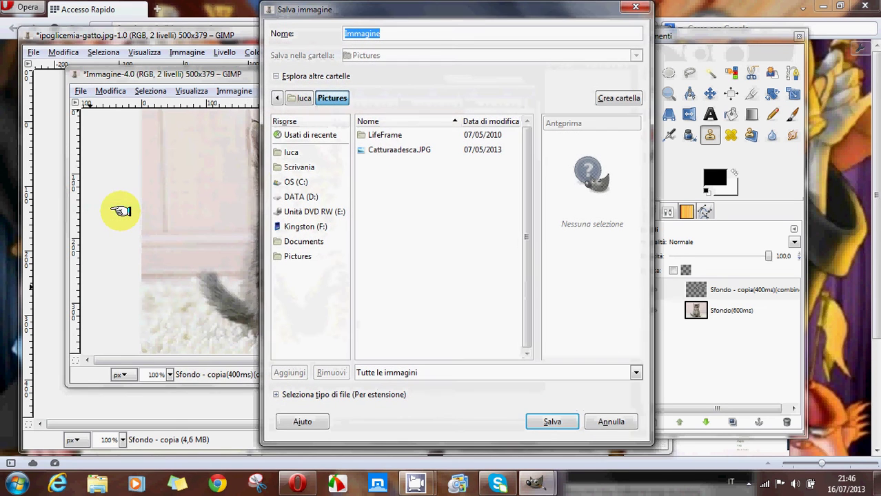
{"action": "left_click", "coordinate": [299, 167]}
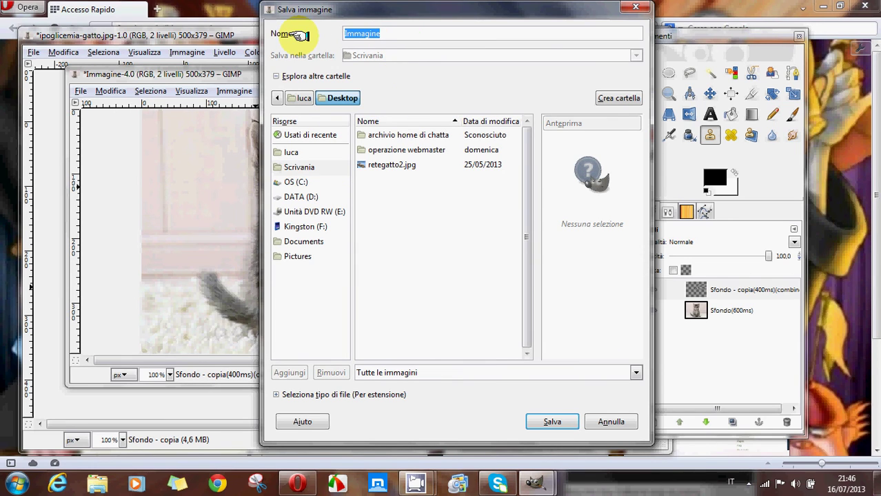
{"action": "type", "text": "gatto-occhiolino.gif"}
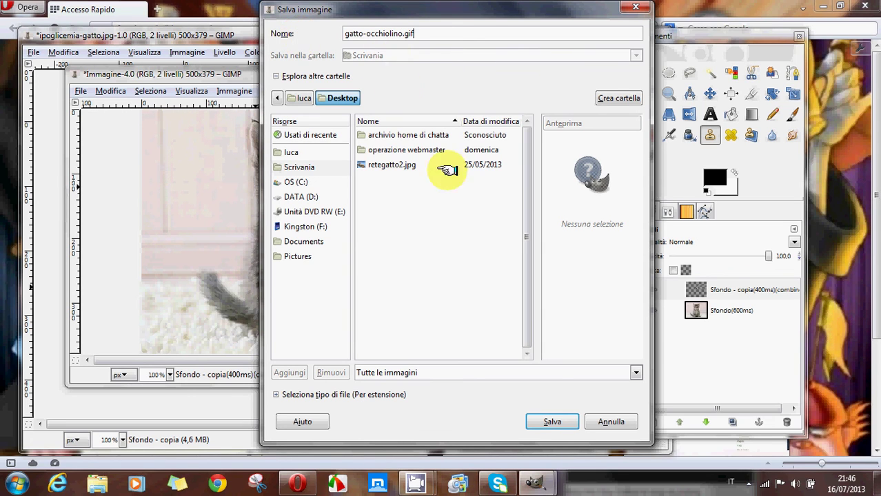
{"action": "left_click", "coordinate": [552, 420]}
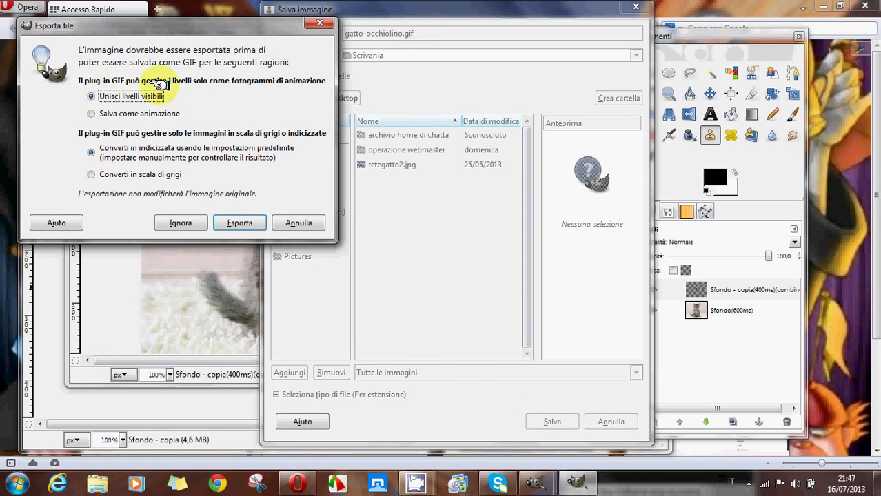
Export with Salva come animazione and confirm the GIF options to write the looping file
{"action": "left_click", "coordinate": [90, 113]}
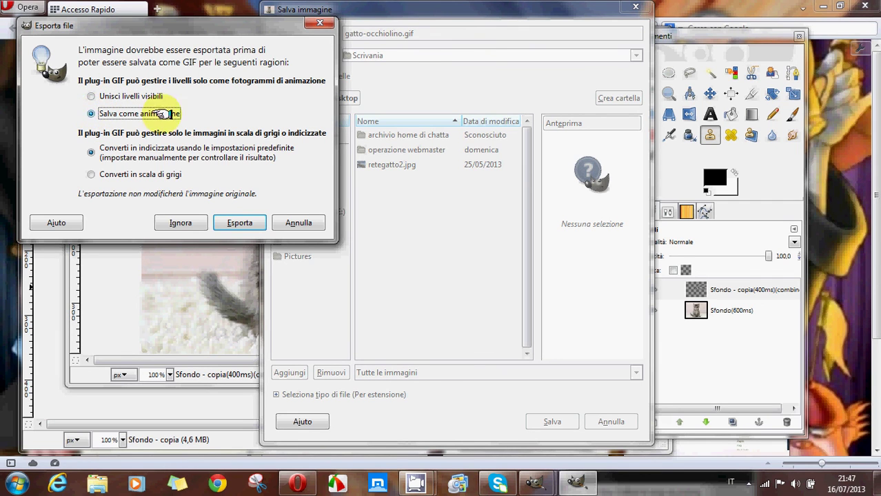
{"action": "left_click", "coordinate": [237, 224]}
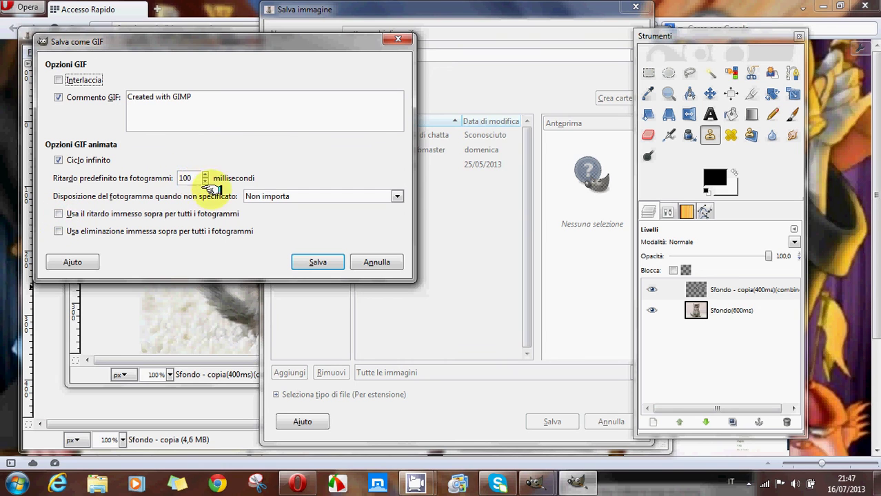
{"action": "left_click", "coordinate": [320, 263]}
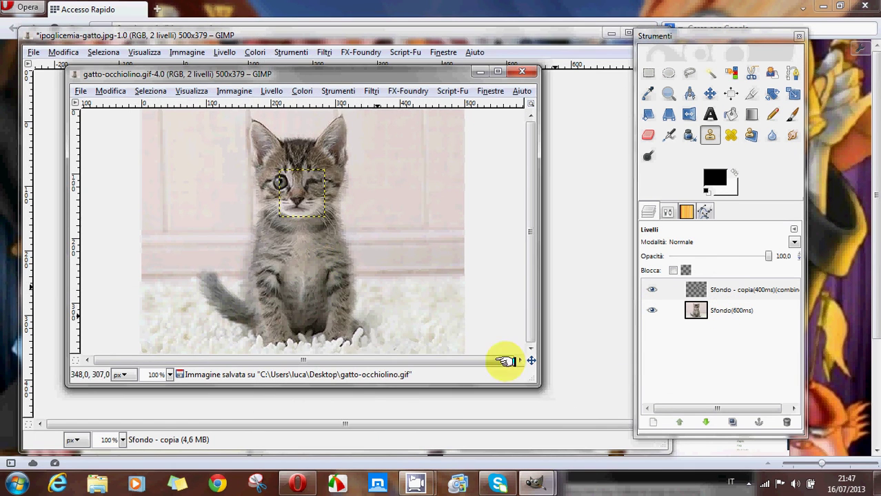
Move the gatto-occhiolino icon to the desktop centre, play it in Internet Explorer, then close it
{"action": "left_click", "coordinate": [878, 485]}
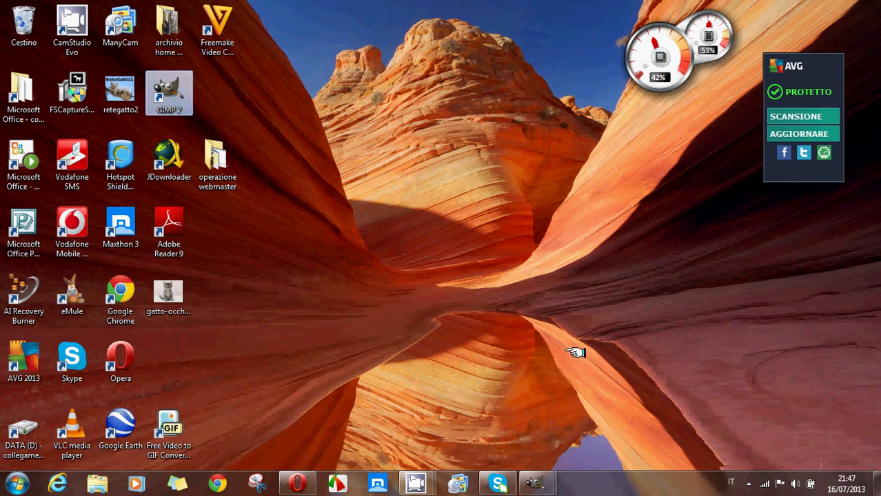
{"action": "left_click_drag", "start_coordinate": [167, 295], "coordinate": [376, 227]}
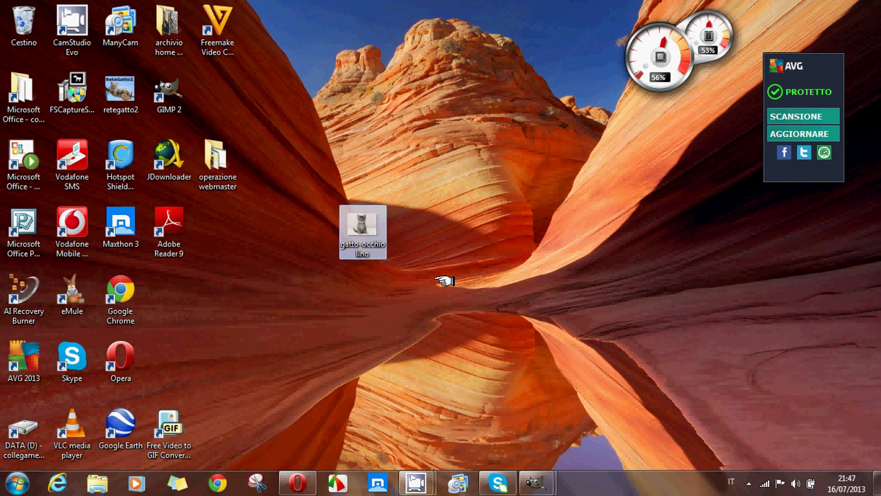
{"action": "left_click", "coordinate": [359, 222]}
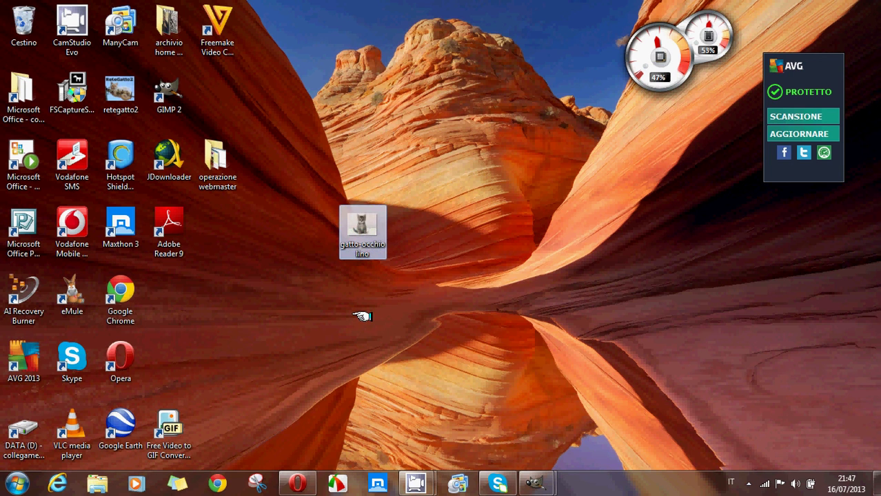
{"action": "key", "text": "Return"}
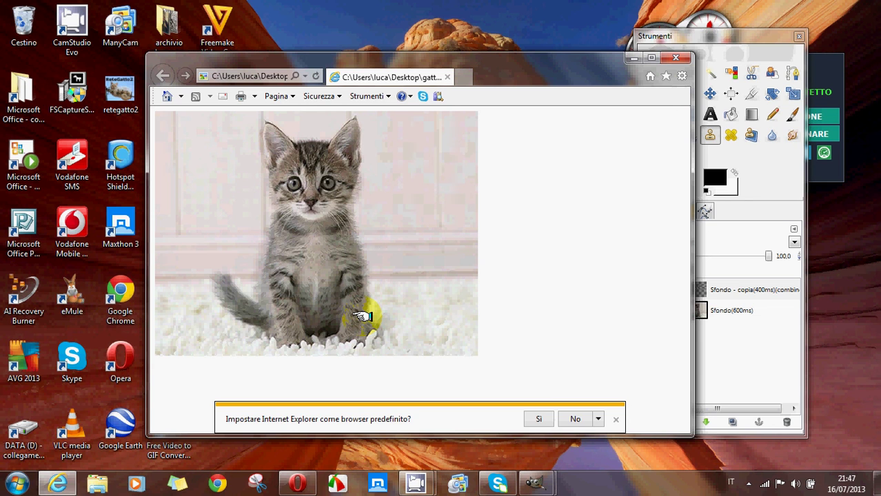
{"action": "left_click", "coordinate": [676, 57]}
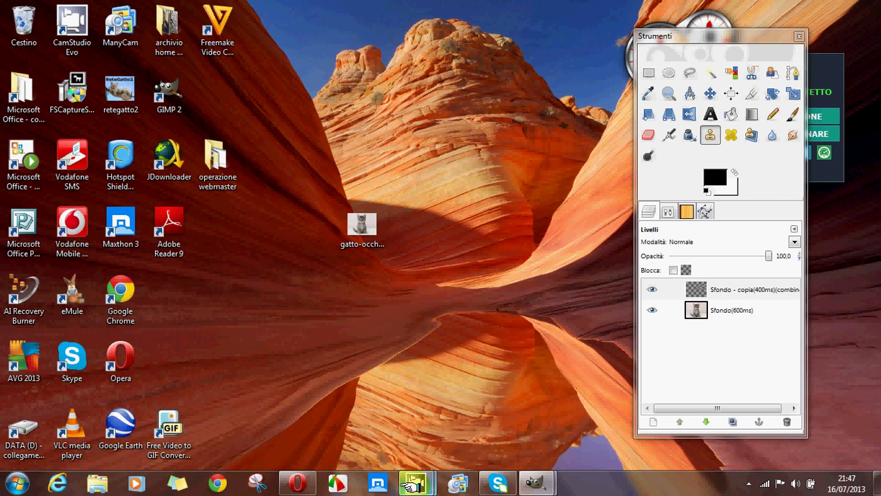
Bring the ipoglicemia-gatto.jpg window forward and place the CamStudio recorder over the layers area
{"action": "mouse_move", "coordinate": [417, 483]}
{"action": "left_click", "coordinate": [397, 467]}
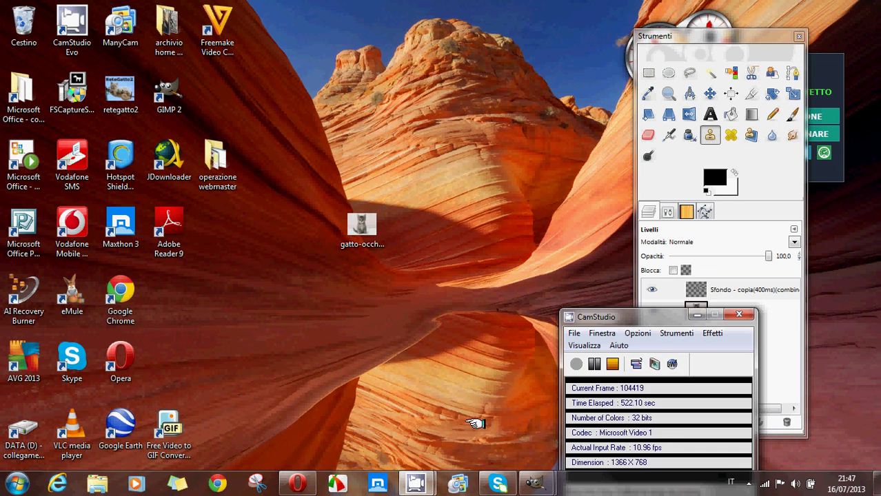
{"action": "mouse_move", "coordinate": [530, 485]}
{"action": "left_click", "coordinate": [501, 428]}
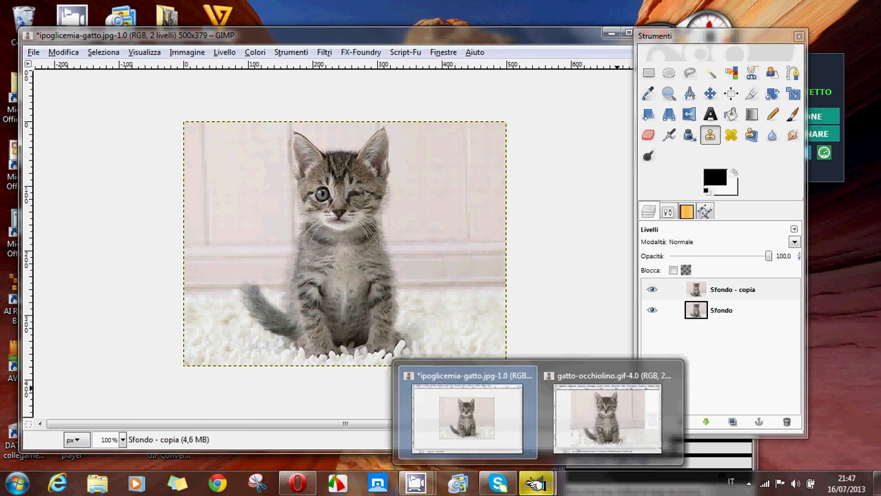
{"action": "mouse_move", "coordinate": [416, 482]}
{"action": "left_click", "coordinate": [359, 398]}
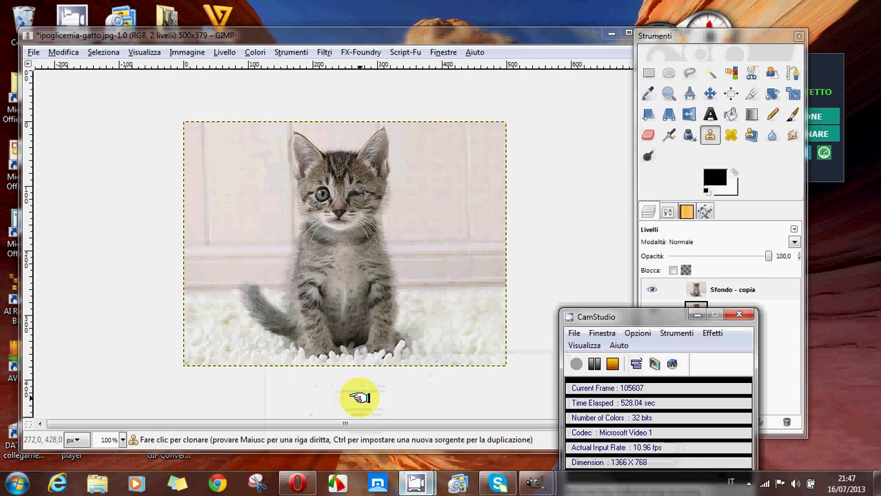
{"action": "left_click_drag", "start_coordinate": [639, 318], "coordinate": [539, 189]}
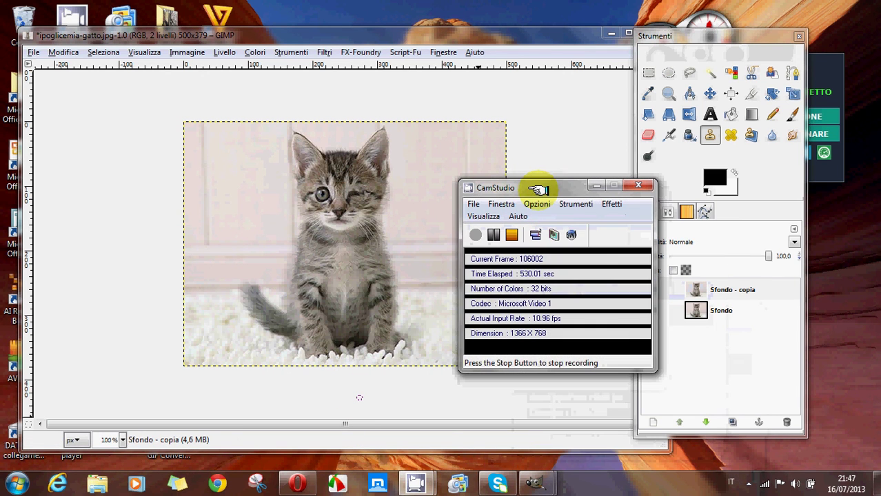